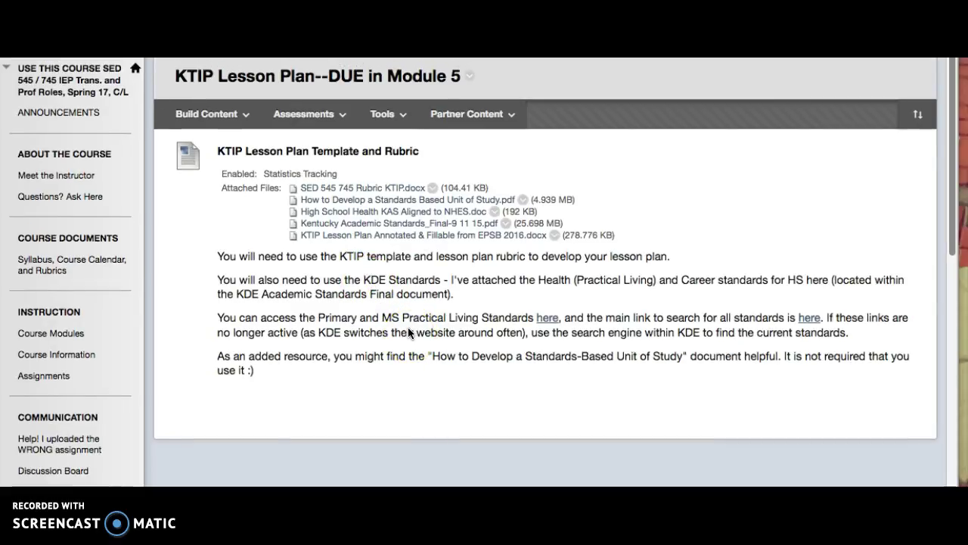
Step: Scroll up through the edited KTIP Lesson Plan Template and Rubric item page
scroll(407, 327, up, 2)
scroll(407, 333, up, 1)
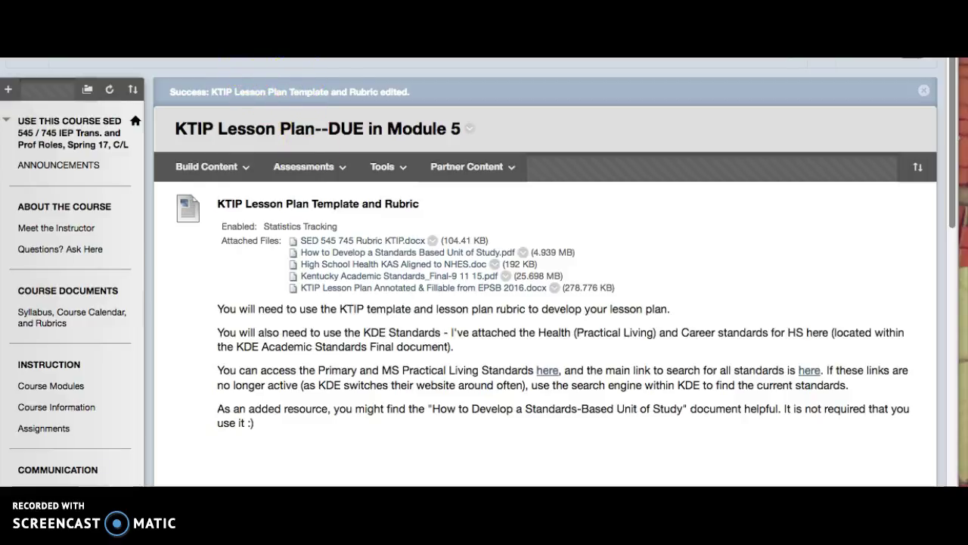
scroll(456, 101, up, 1)
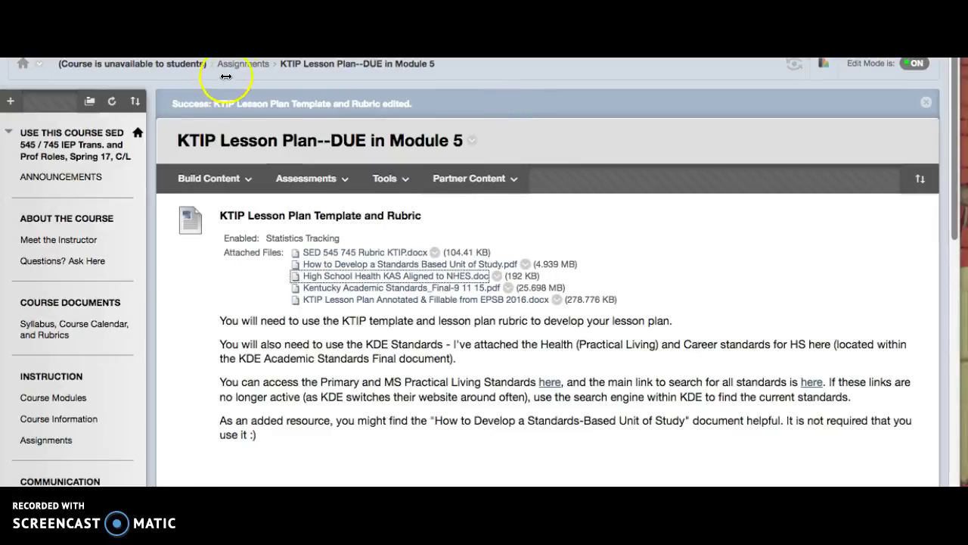
Step: Go back to the course Assignments page using the Assignments breadcrumb link
click(239, 67)
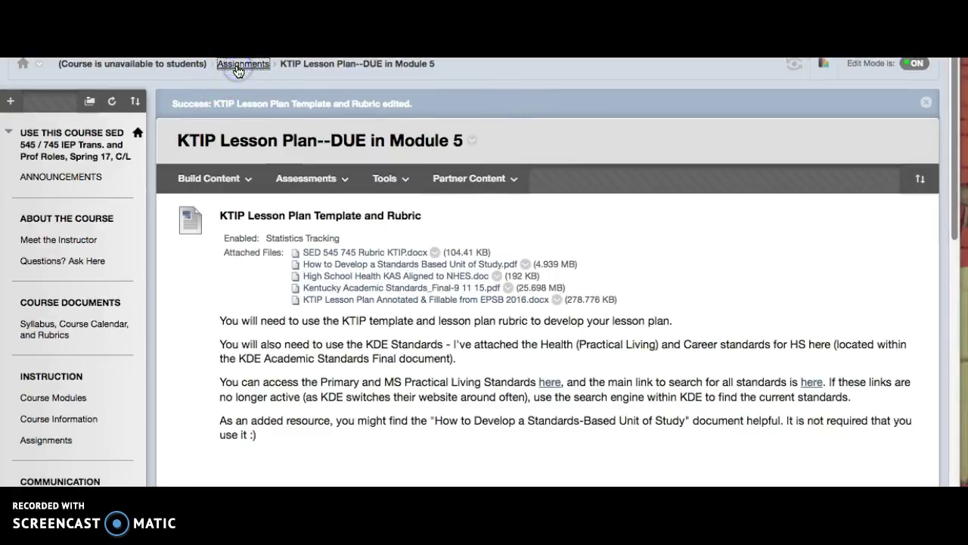
click(243, 178)
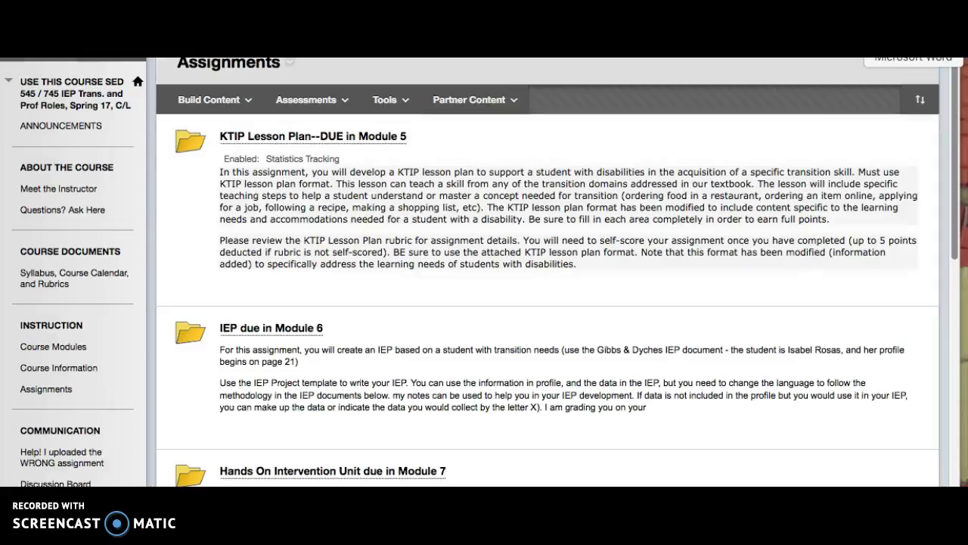
Step: Switch to the KTIP rubric in Word and scroll to the Lesson Outline and Lesson Procedures criteria
click(959, 106)
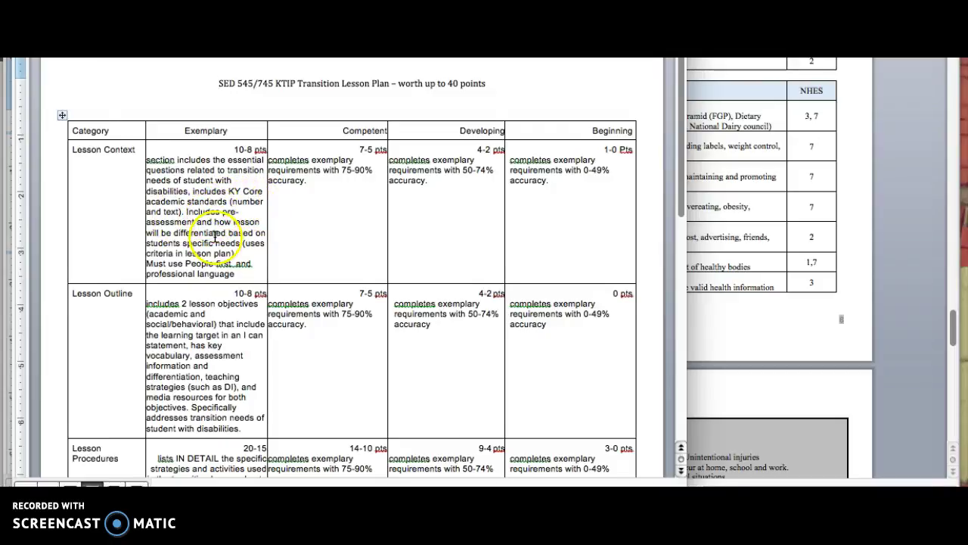
scroll(242, 226, down, 1)
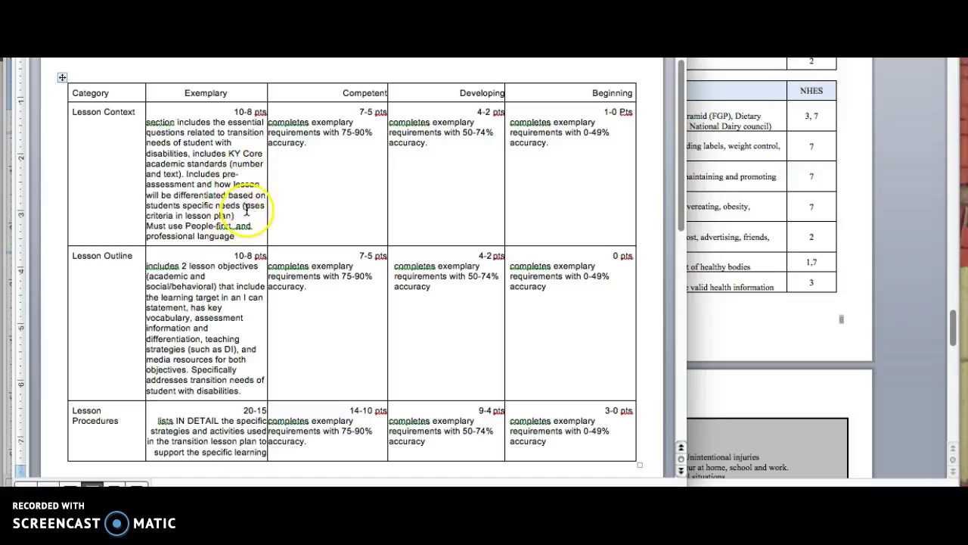
scroll(242, 204, down, 2)
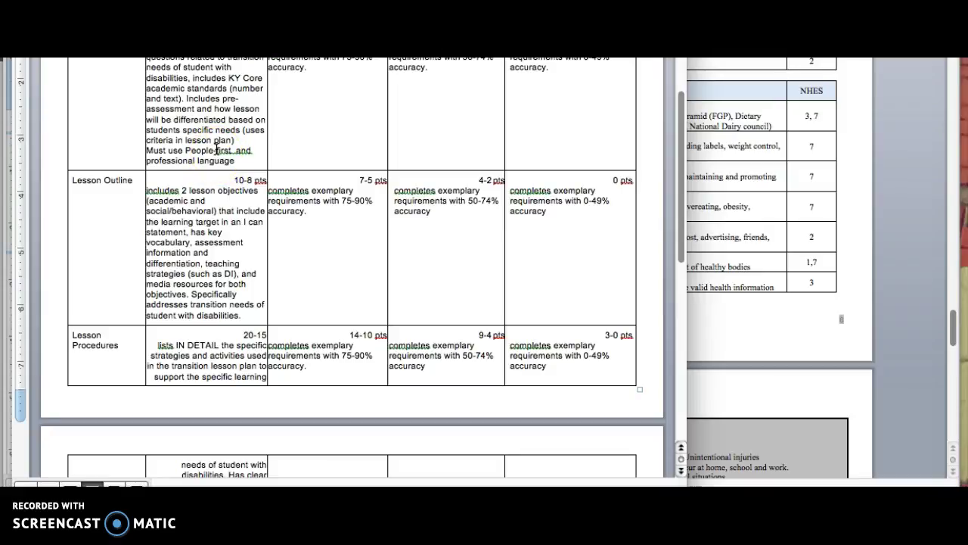
scroll(215, 235, down, 1)
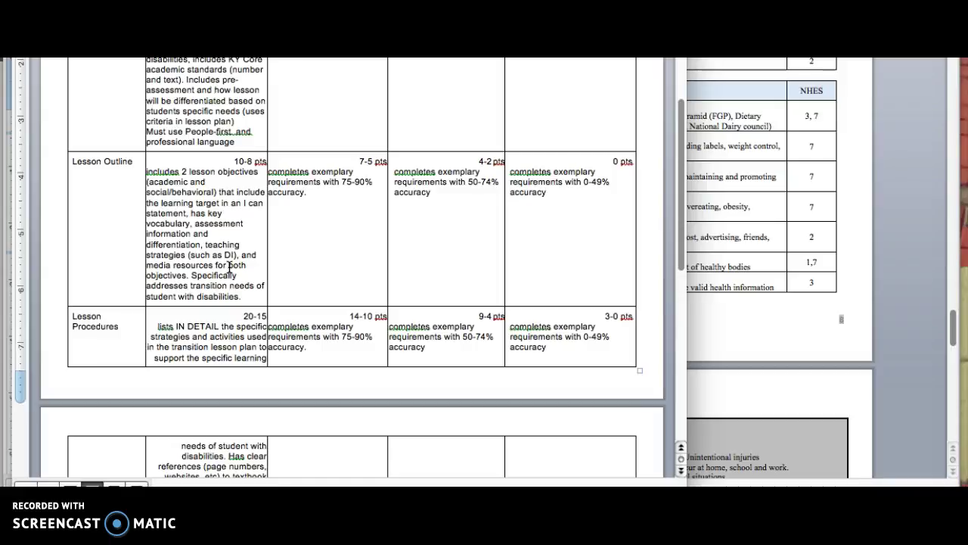
scroll(229, 266, down, 5)
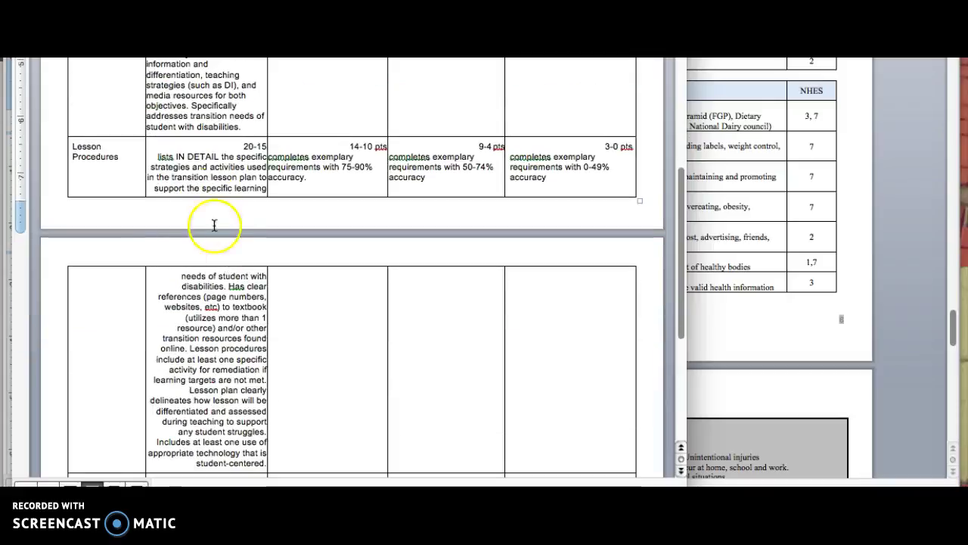
click(236, 157)
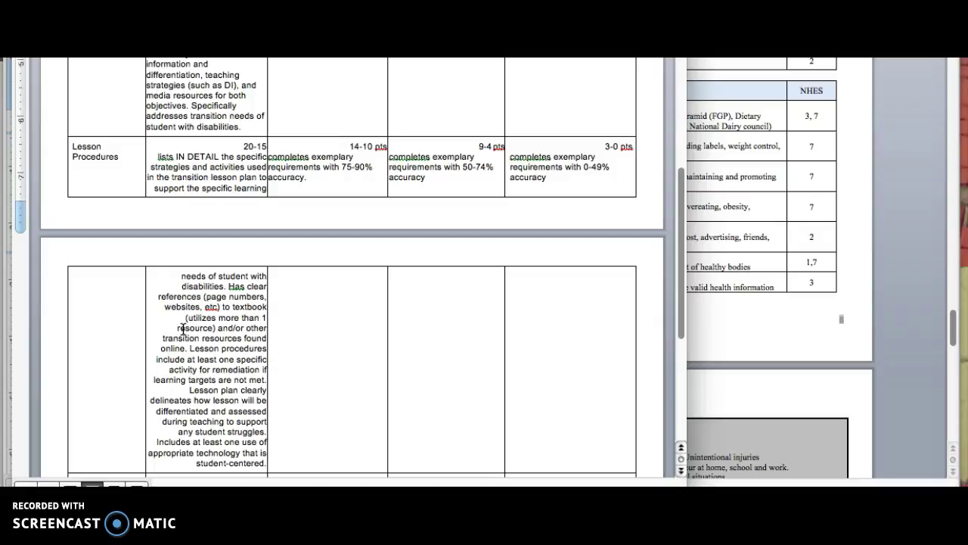
scroll(243, 390, down, 1)
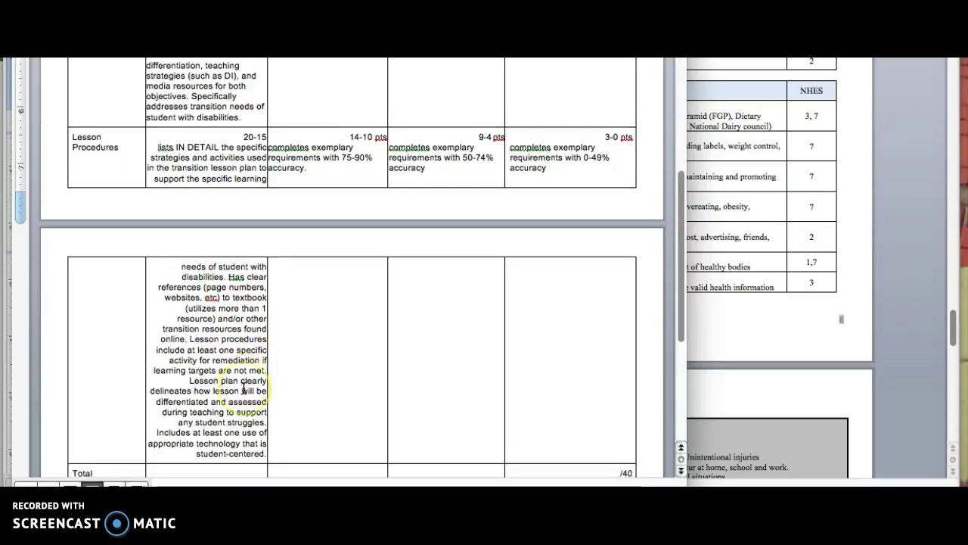
scroll(244, 390, down, 3)
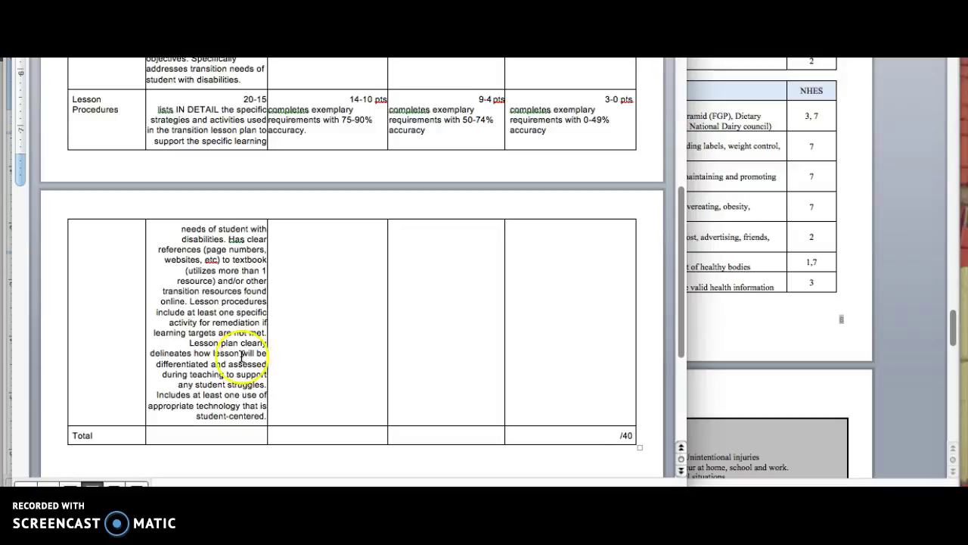
scroll(237, 378, down, 2)
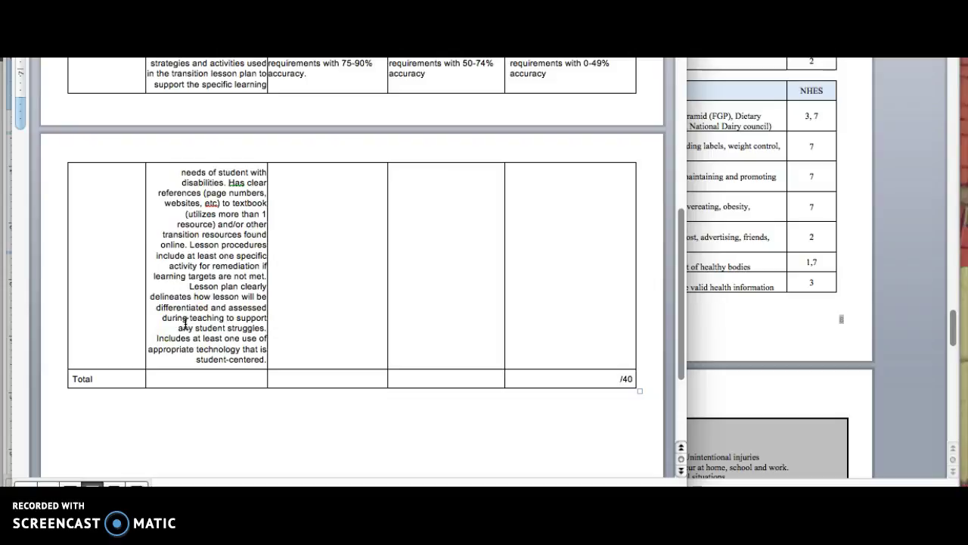
scroll(184, 323, up, 10)
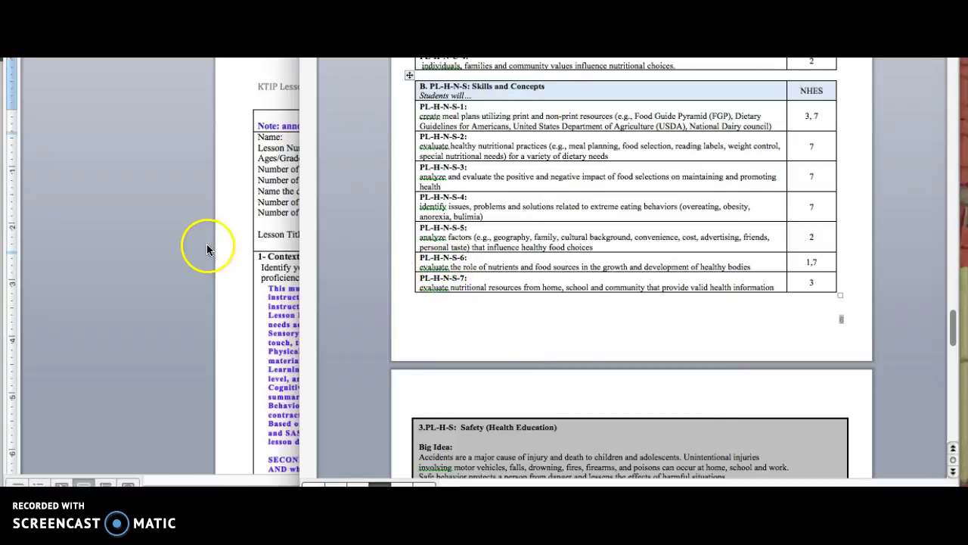
Step: Enter the teacher's name, lesson number 1, ages '10/16 years old' and 1 student in class
click(207, 247)
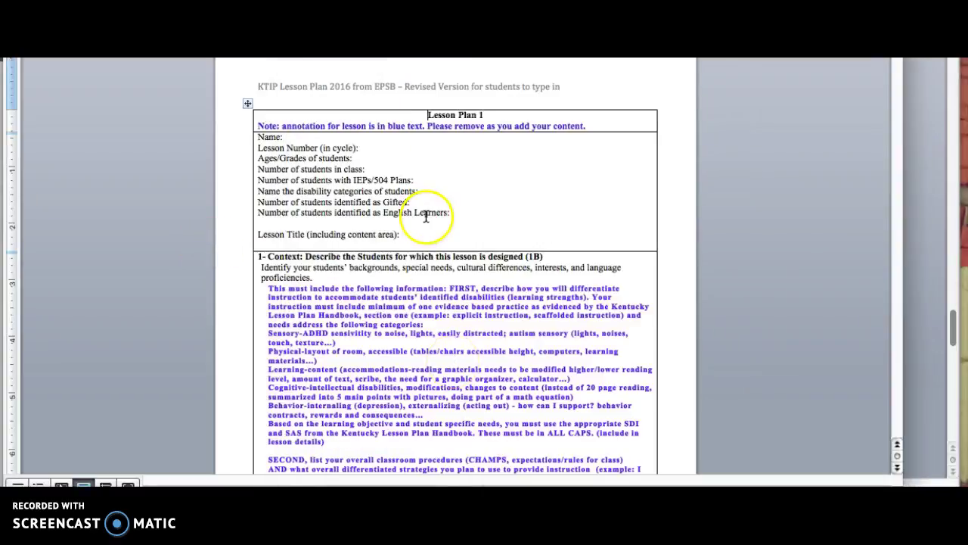
click(307, 138)
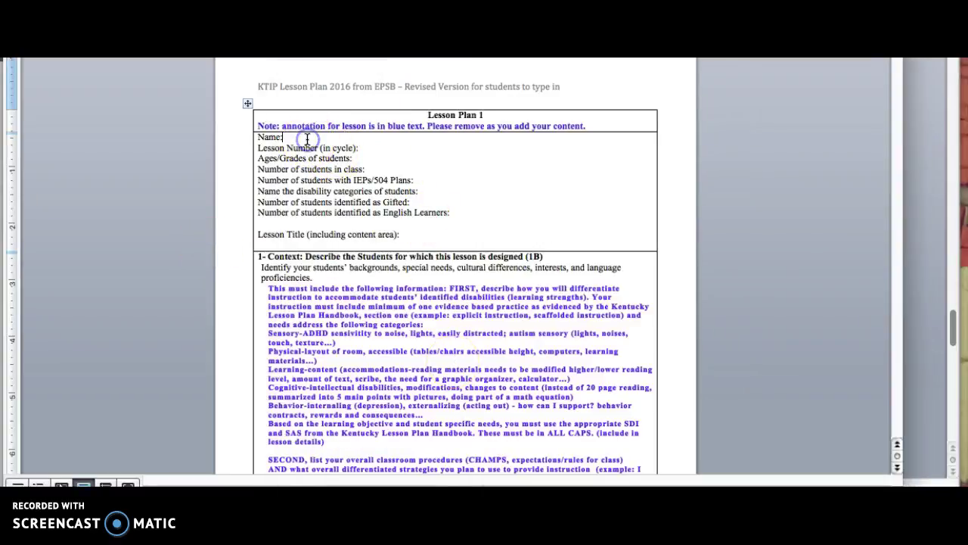
text(Dr. Clark)
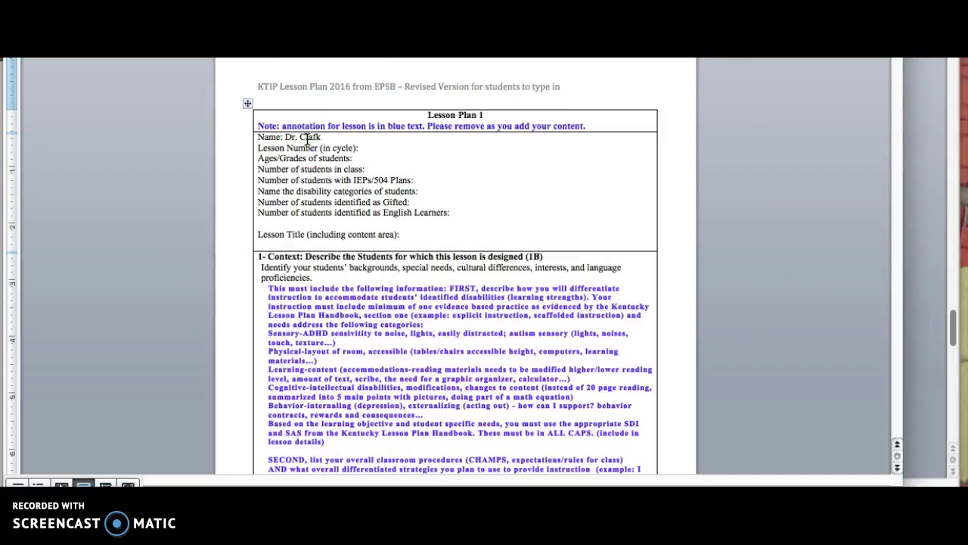
text(e)
click(370, 146)
text(1)
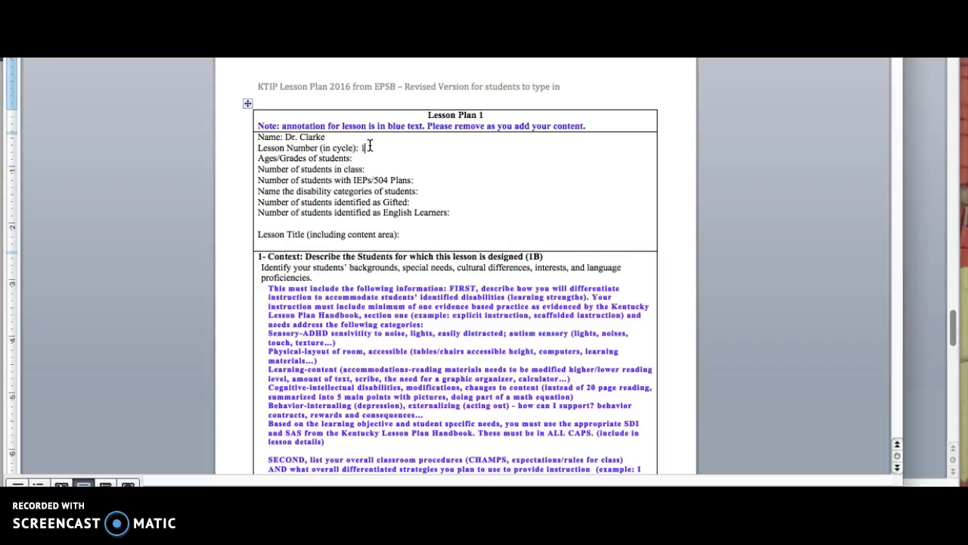
click(371, 162)
click(370, 155)
text(10/16 years old)
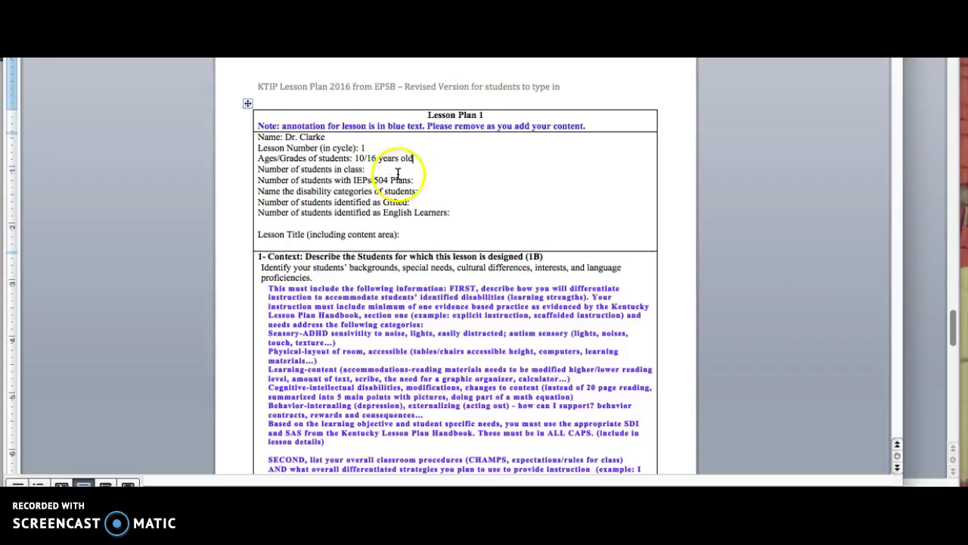
click(394, 161)
click(393, 168)
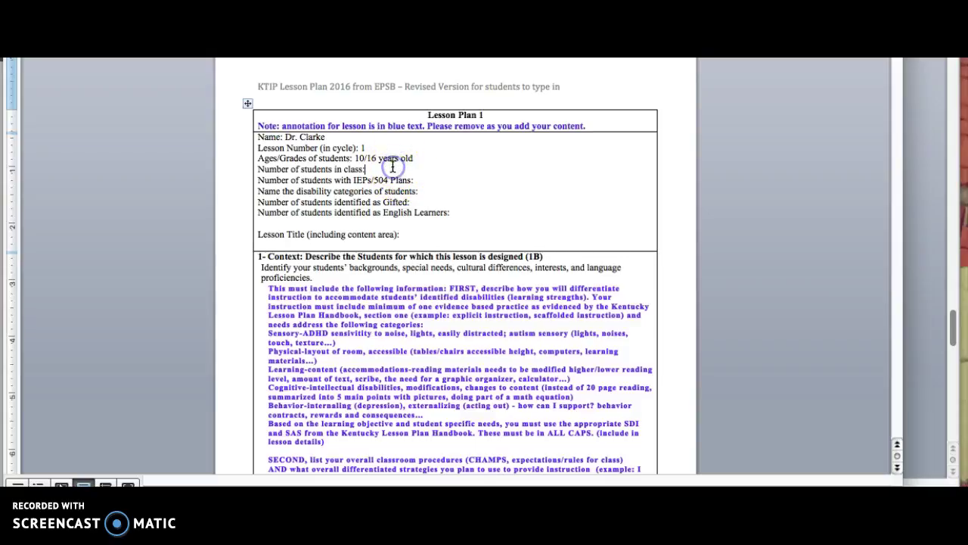
text(1)
Step: Record Intellectual Disability, 0 gifted, 0 English learners, and title 'Making healthy choices at a restaurant'
click(435, 180)
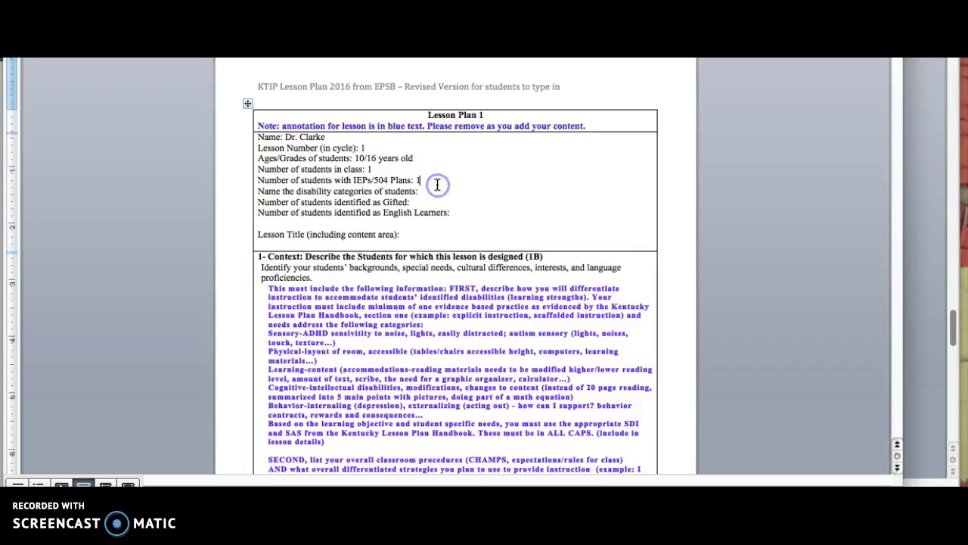
click(436, 190)
text(Intelle)
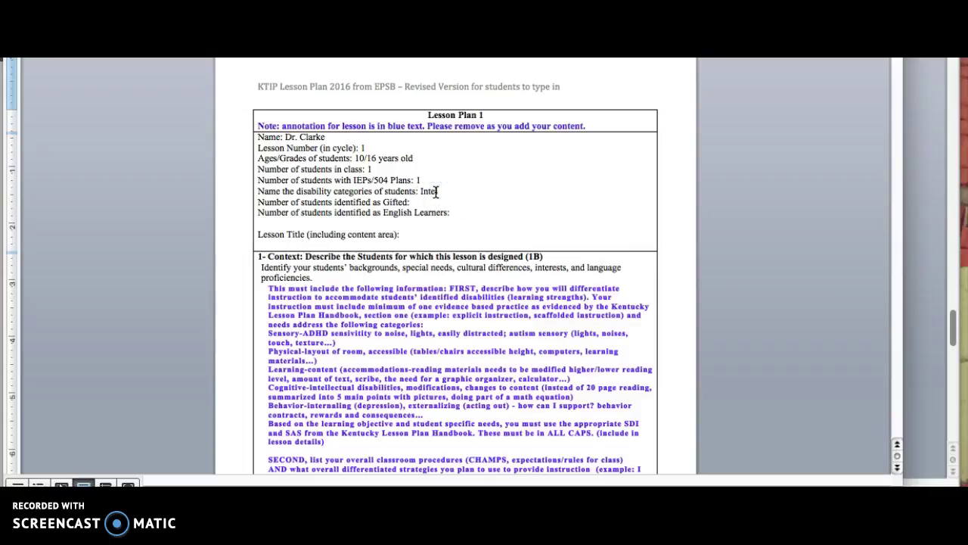
text(ctual Disability)
click(422, 203)
text(0)
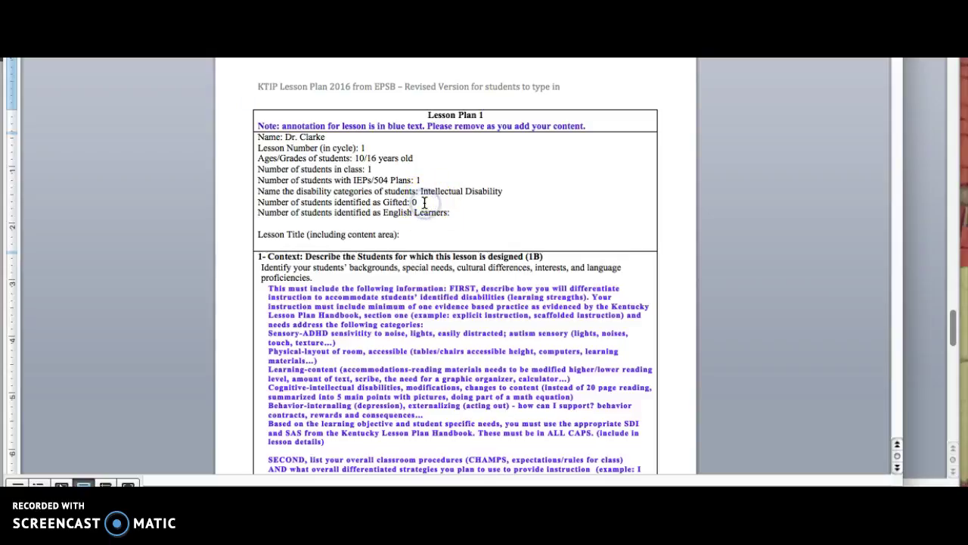
click(432, 203)
click(461, 214)
text(0)
click(428, 234)
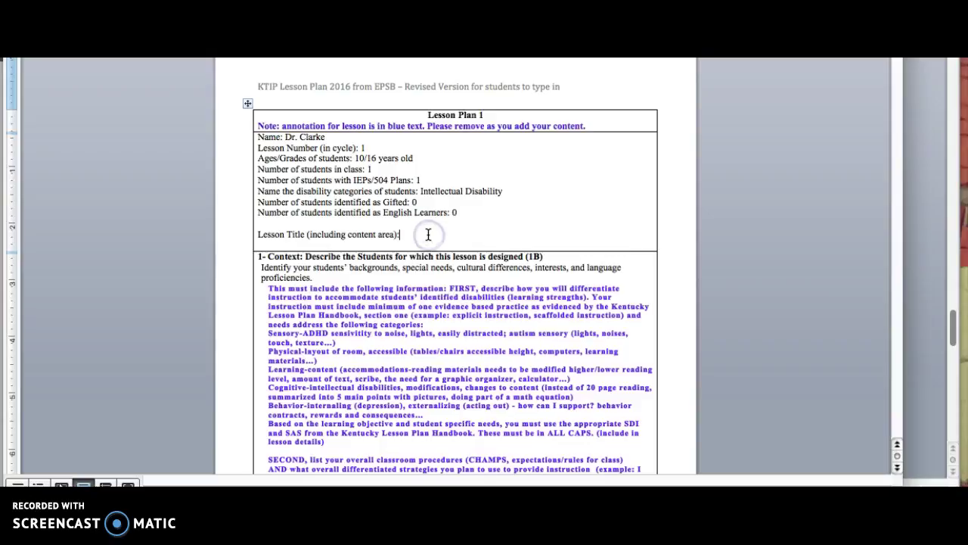
text(Making)
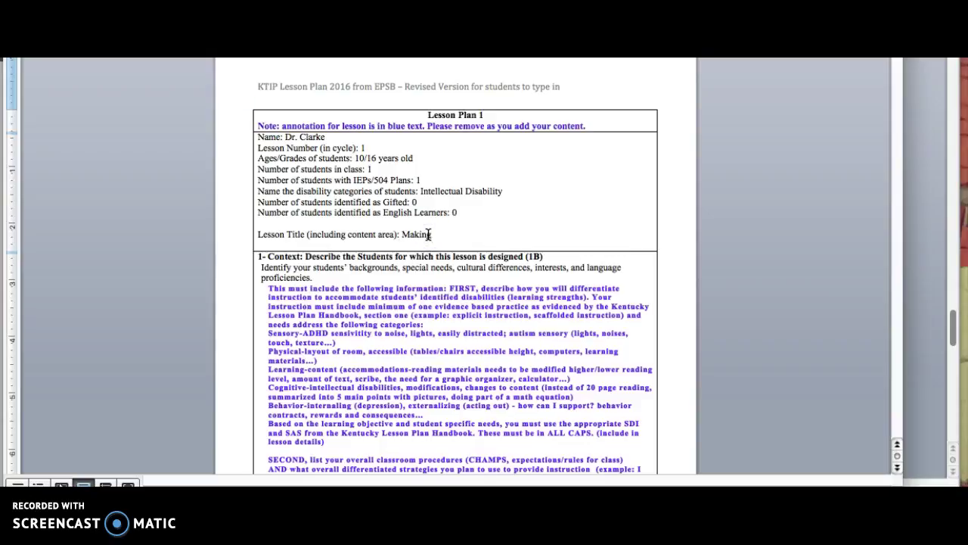
text( healthy choices at a res)
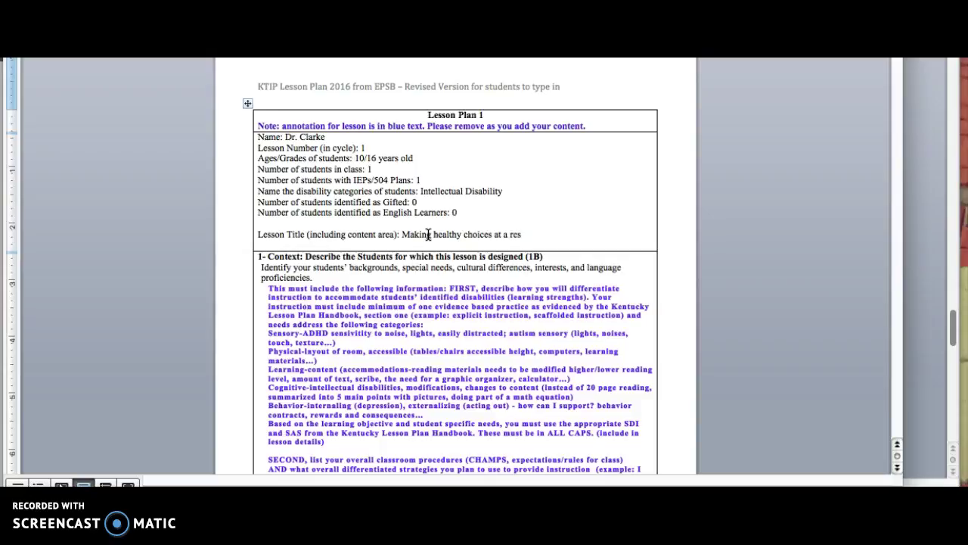
text(taurant)
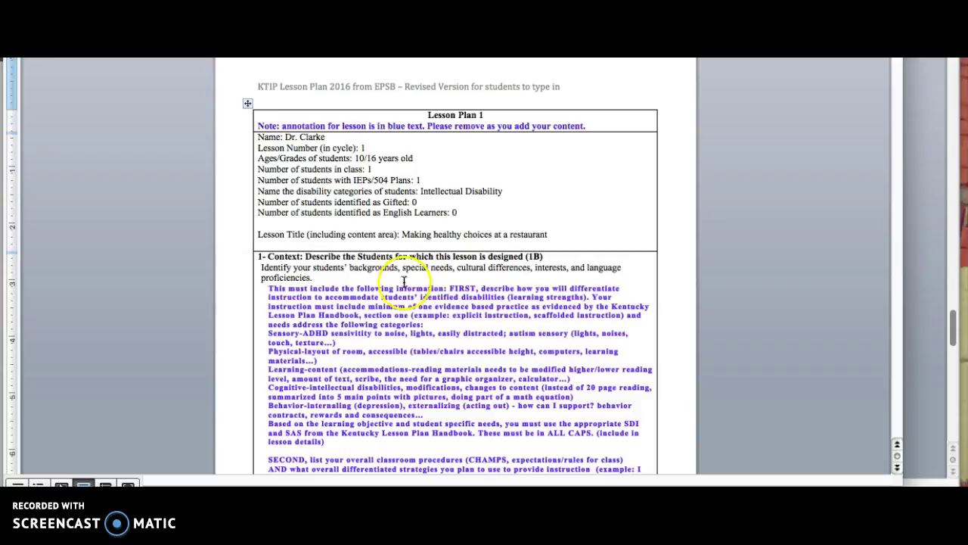
Step: Write the Sensory accommodation: limit external noises and distractions (limit number of people in room)
scroll(397, 320, down, 2)
scroll(397, 321, down, 4)
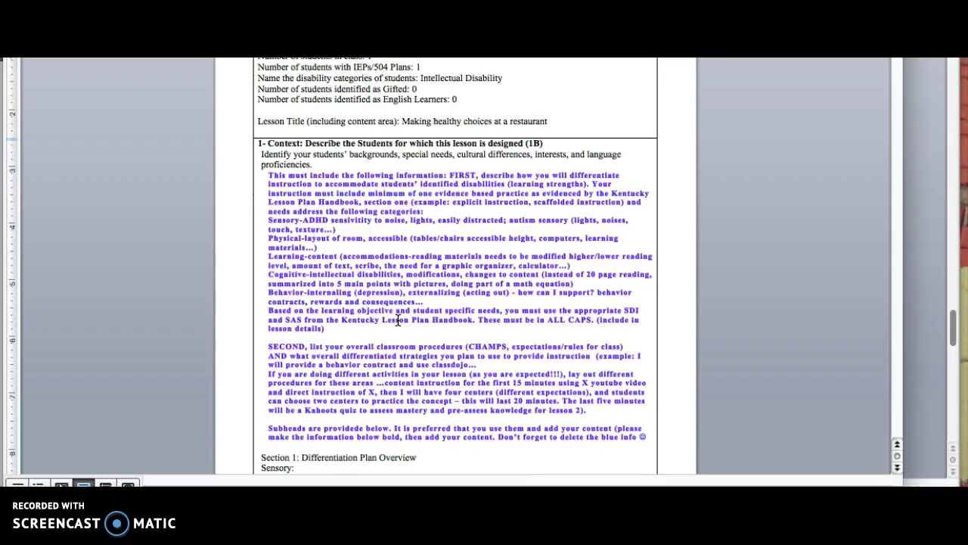
scroll(398, 320, down, 1)
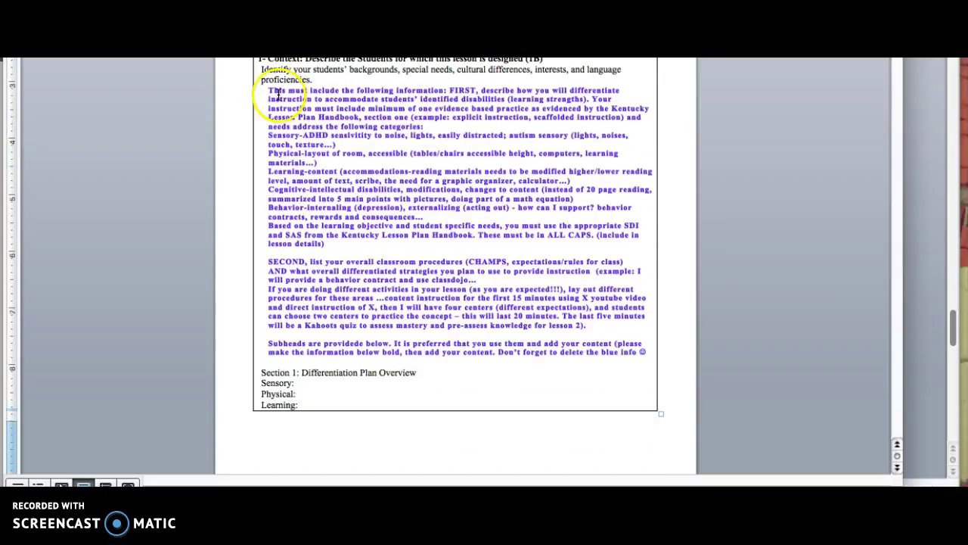
scroll(400, 312, down, 1)
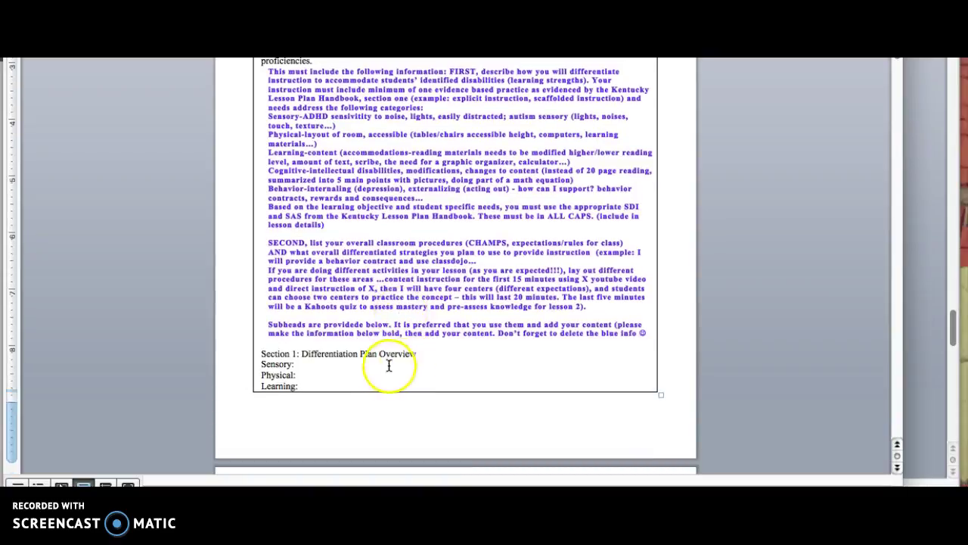
click(319, 365)
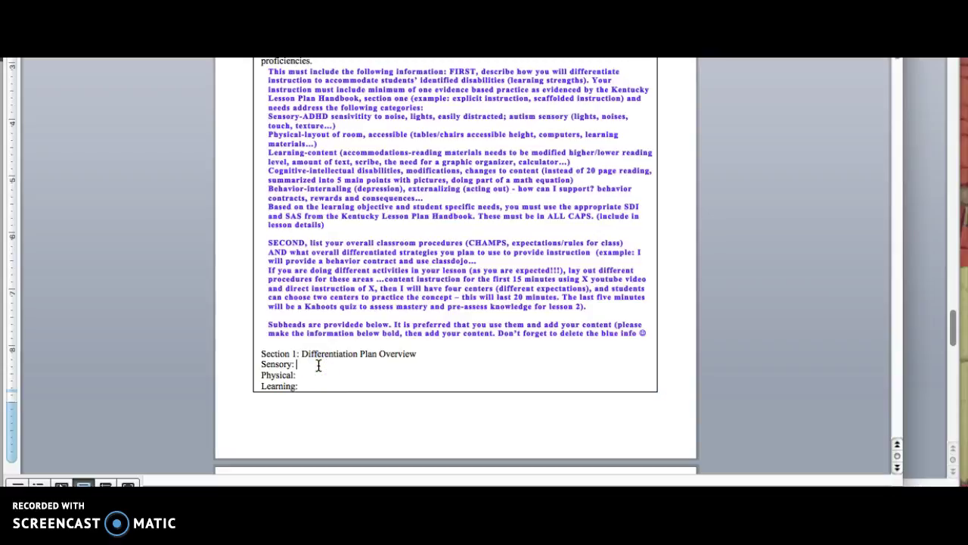
text(limit texternal noises and sit)
key(BackSpace)
key(BackSpace)
text(distractions (li)
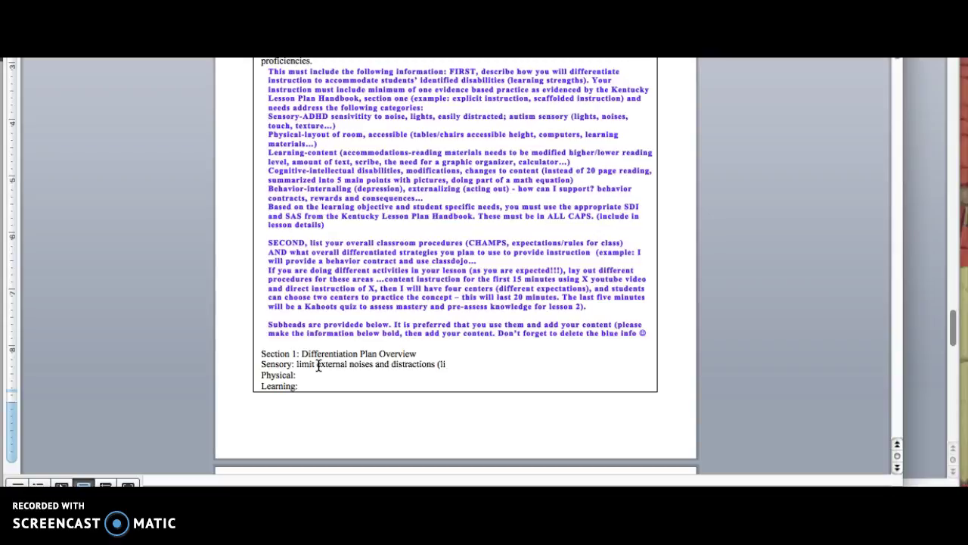
text(mit number of people in room))
Step: Add Physical 'student facing board, away from door' and Learning 'picture supports, limited text fields'
click(309, 376)
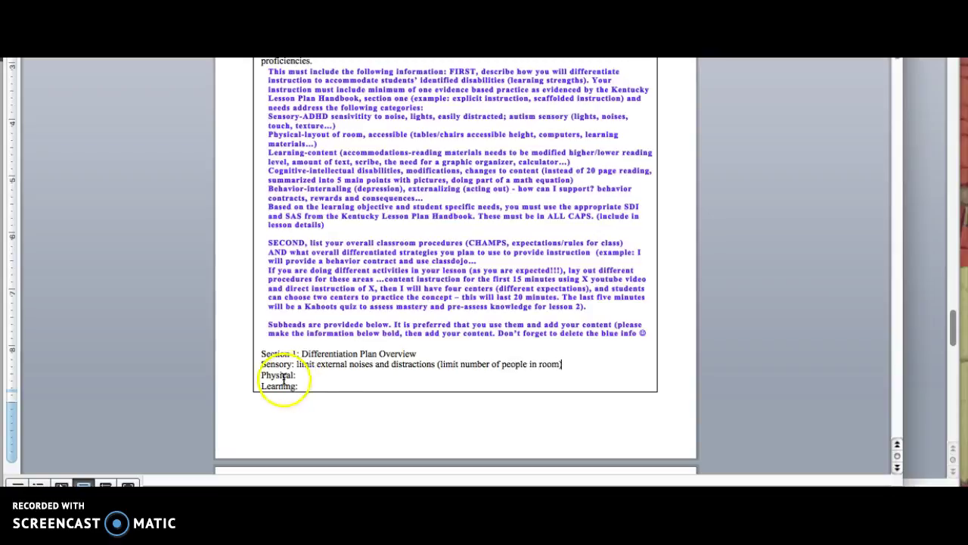
text(stude)
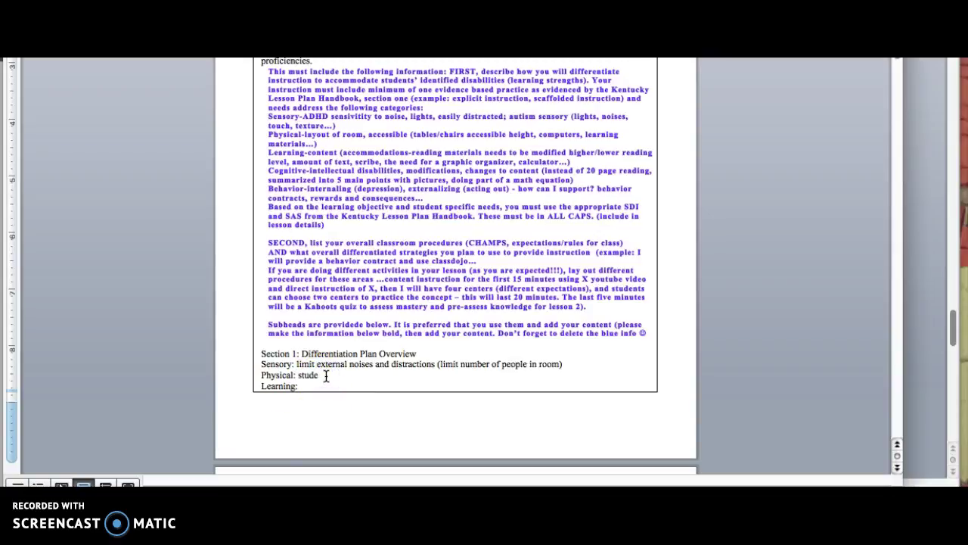
text(nt facing board, away from door)
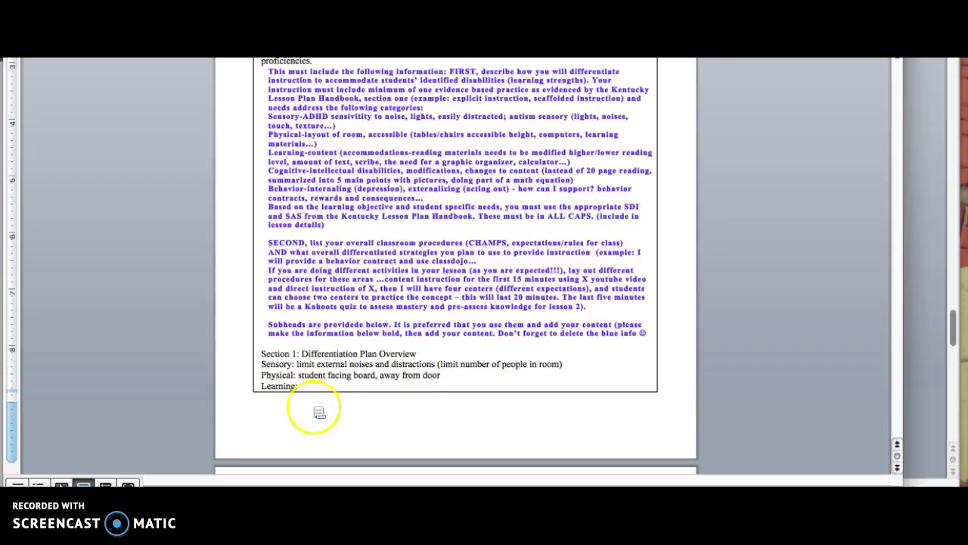
click(319, 388)
text(pictu)
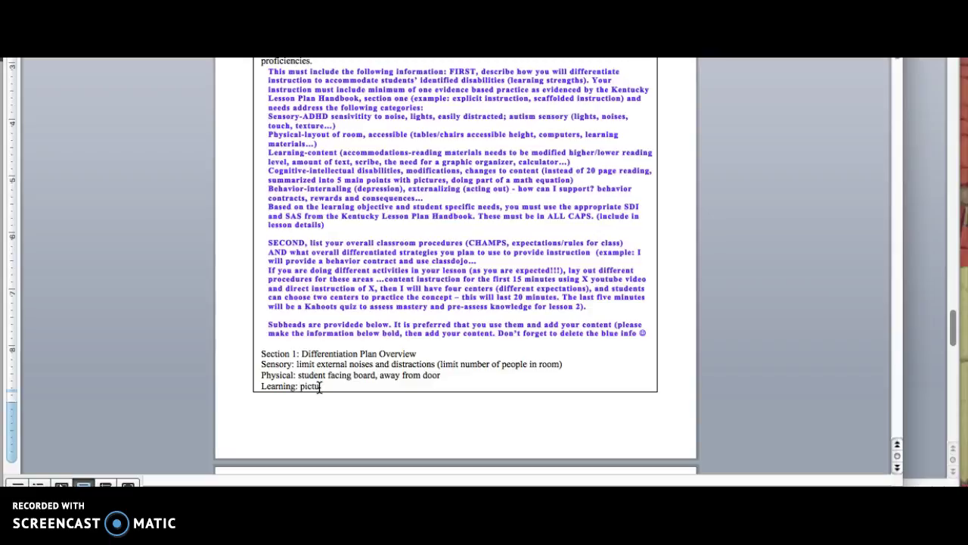
text(re supports, limited tex)
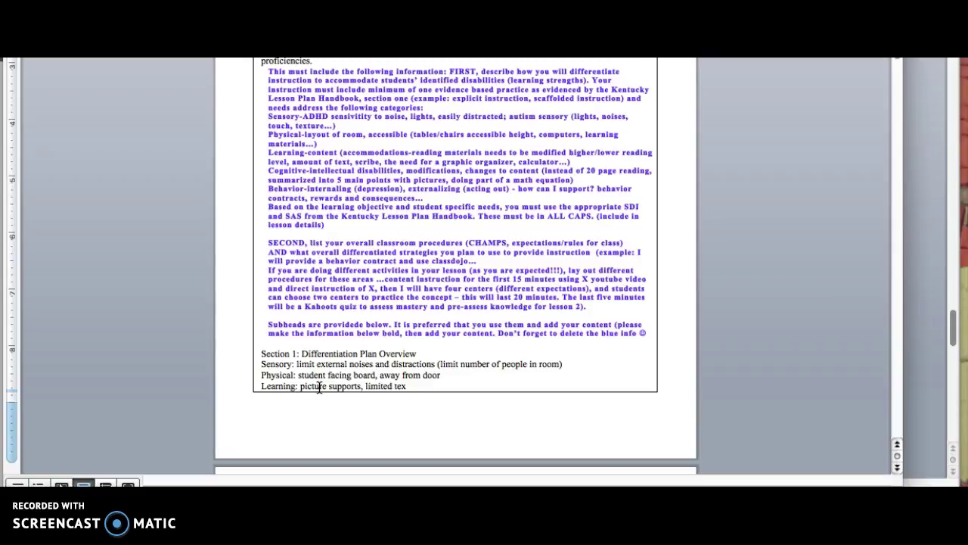
text(t fields (not long passage)
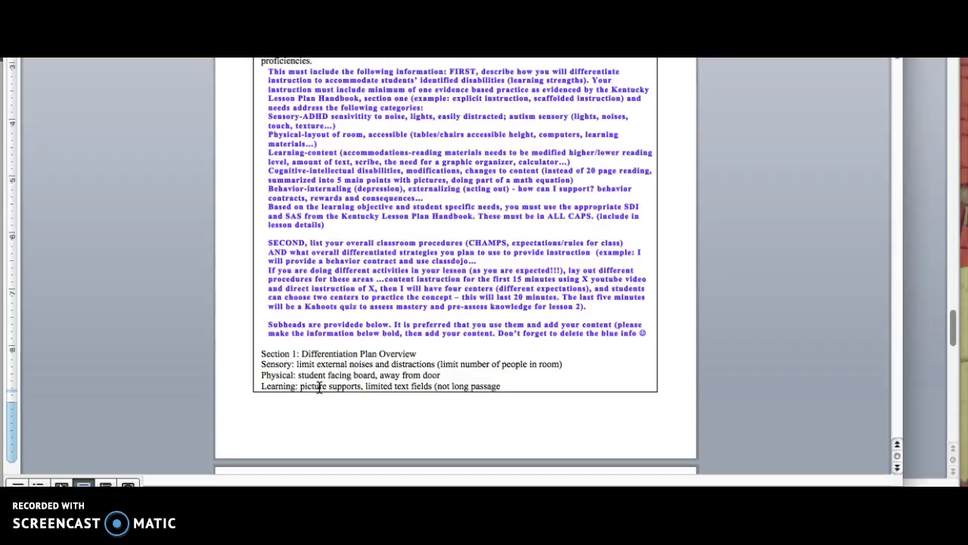
text())
click(303, 411)
scroll(335, 378, down, 5)
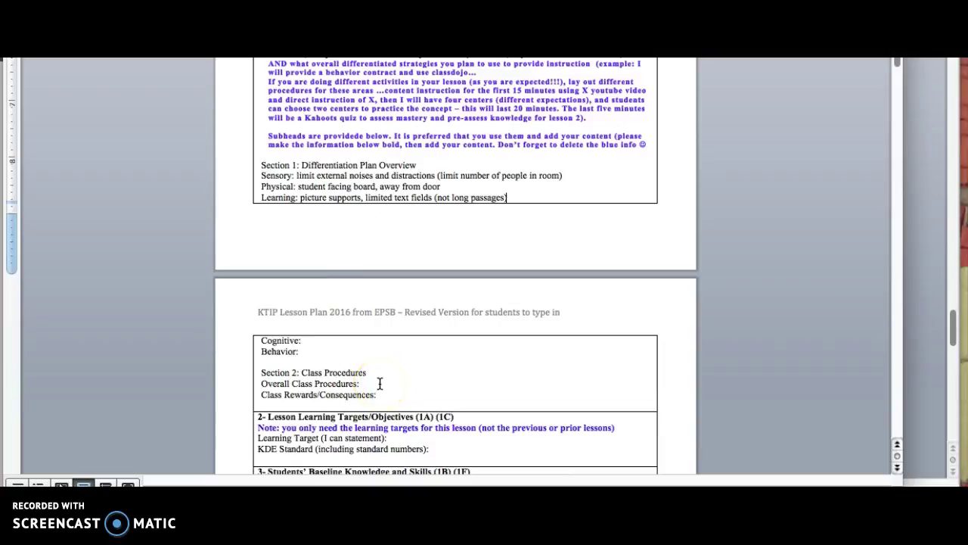
Step: List class procedures: 1. Hands to self, 2. Use positive words, 3. Complete tasks first time asked
click(380, 383)
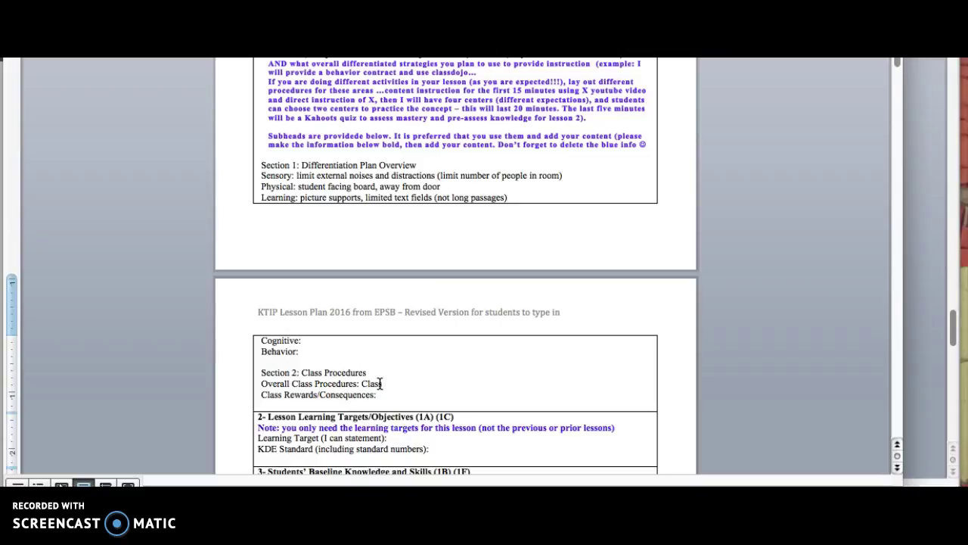
text(1. Hands to self, 2. use poe)
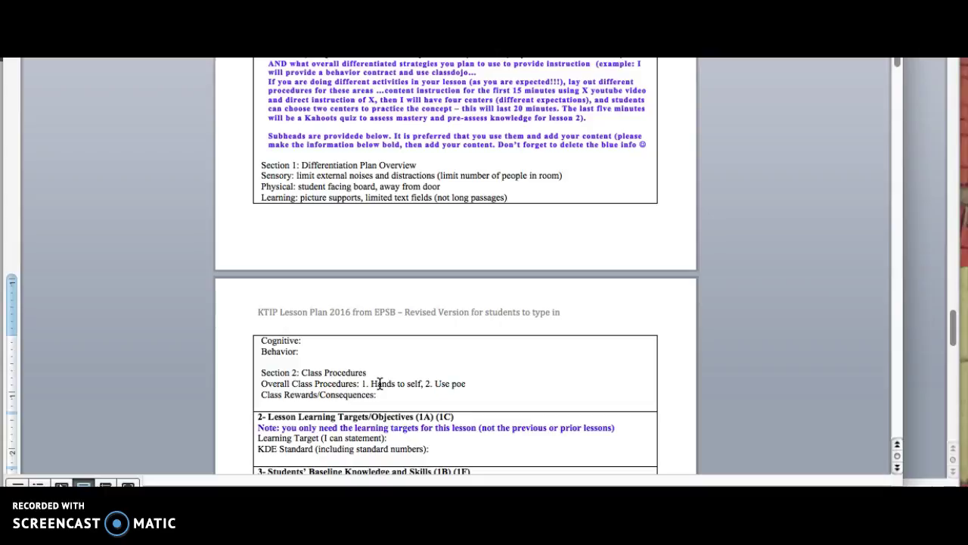
key(BackSpace)
text(ositive owo)
key(BackSpace)
key(BackSpace)
key(BackSpace)
text(words 3. Complete tas)
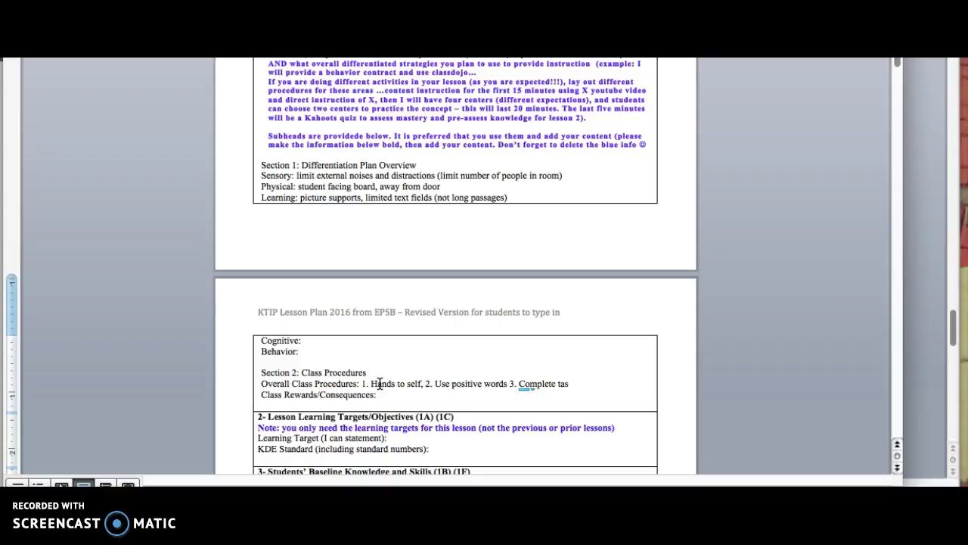
text(ks first time asked)
Step: Describe rewards as a point system, 1 point per work assignment, earned toward the treasure box
click(395, 394)
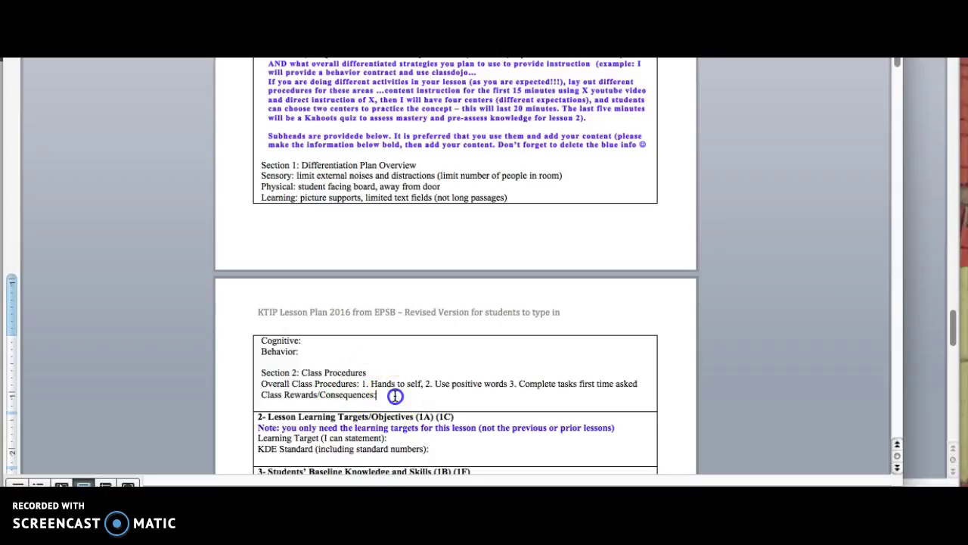
text(Reward)
text(s: point system for completing taks)
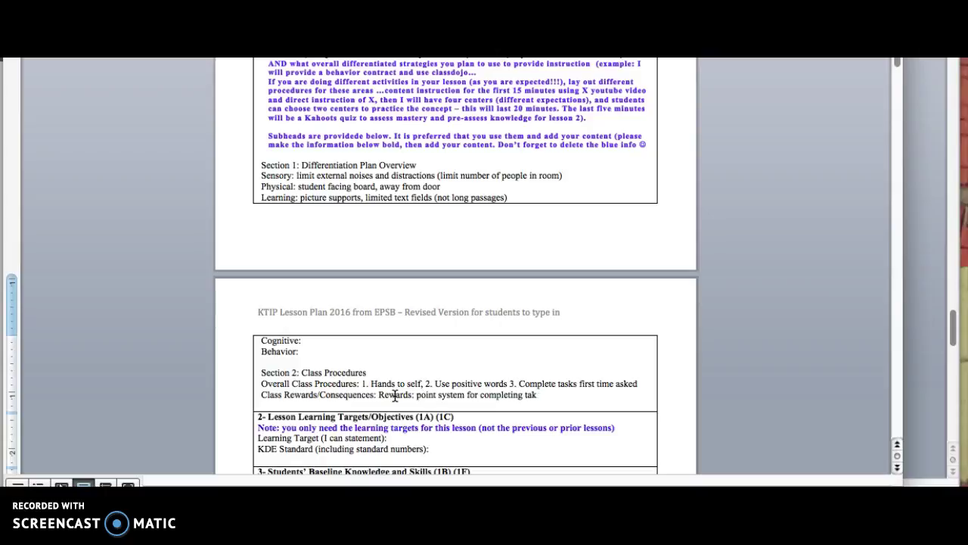
key(BackSpace)
text(sks (1 point per work assignment,)
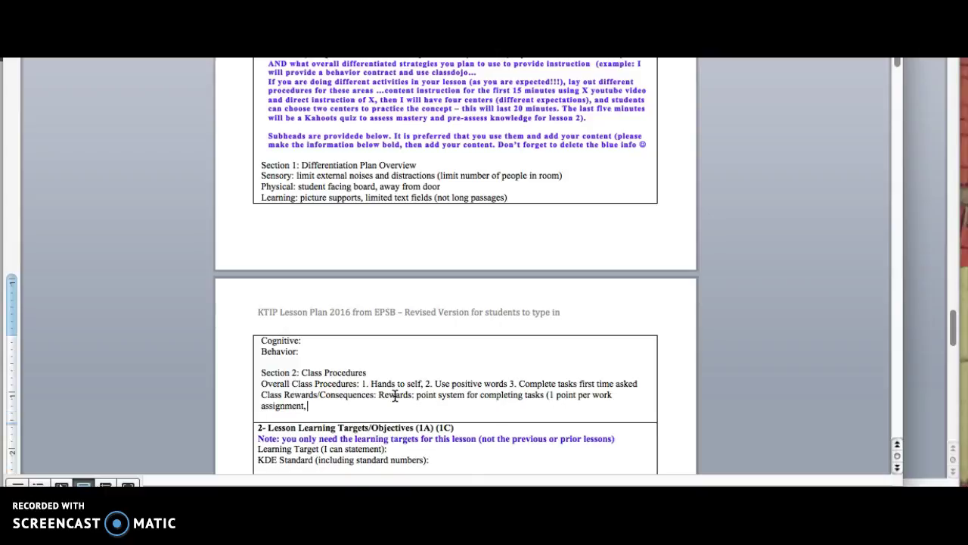
text( earn Clarke Case towards t)
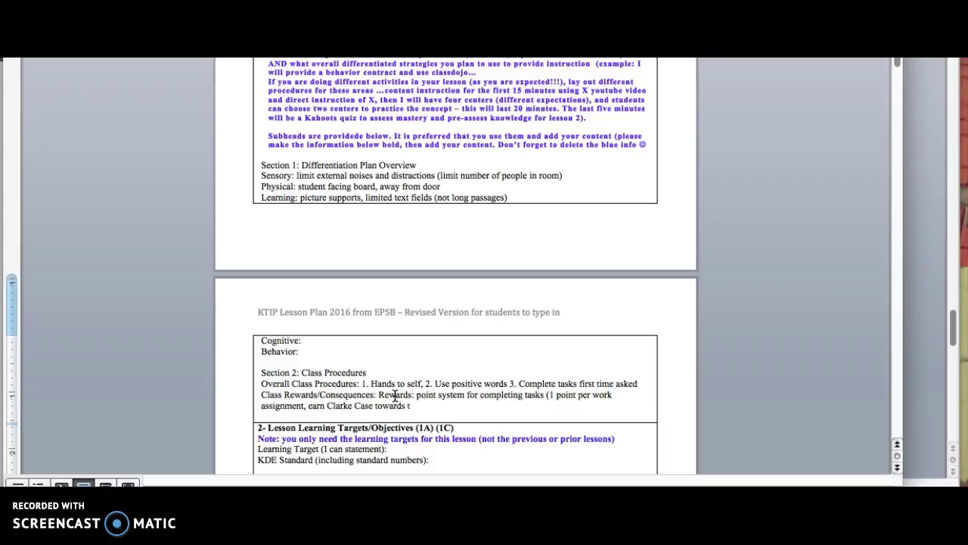
text(reasure box)
text( ...)
Step: Type the learning target 'I can order a healthy lunch from a restaurant'
scroll(372, 409, down, 3)
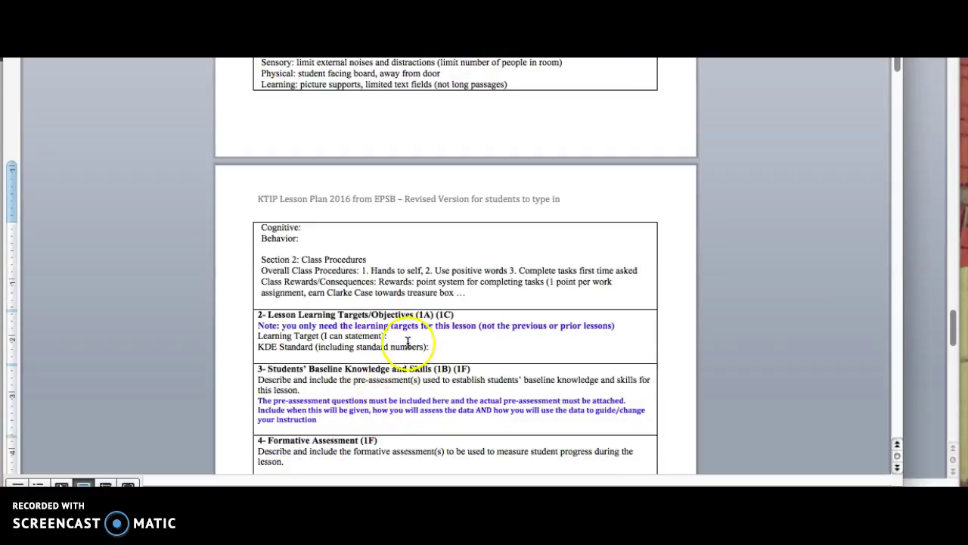
text(: I can)
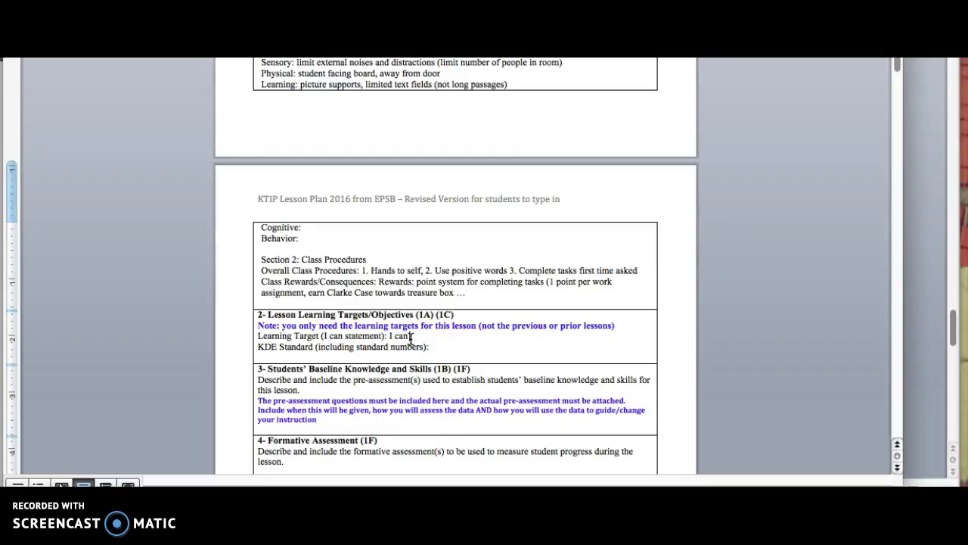
text( order a healthy lunch from a restau)
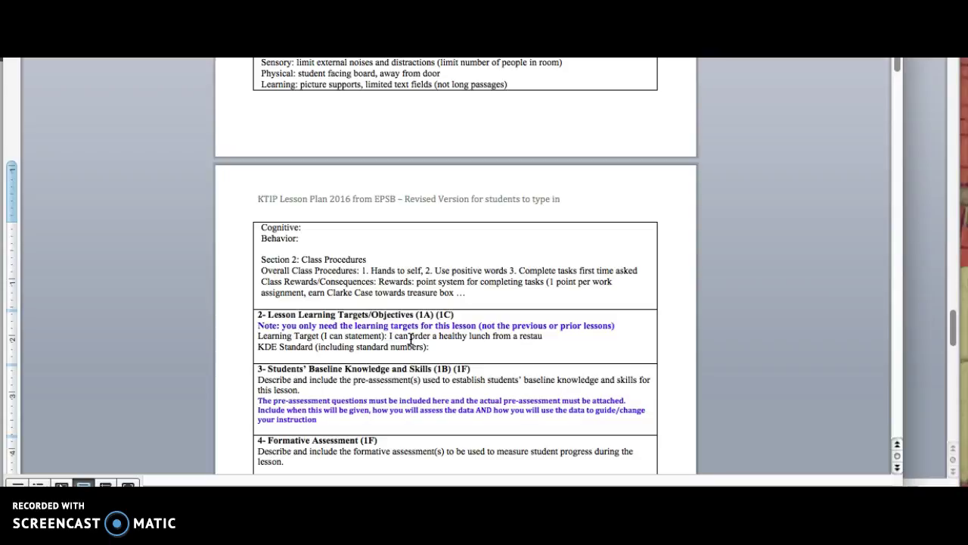
text(rants)
click(445, 347)
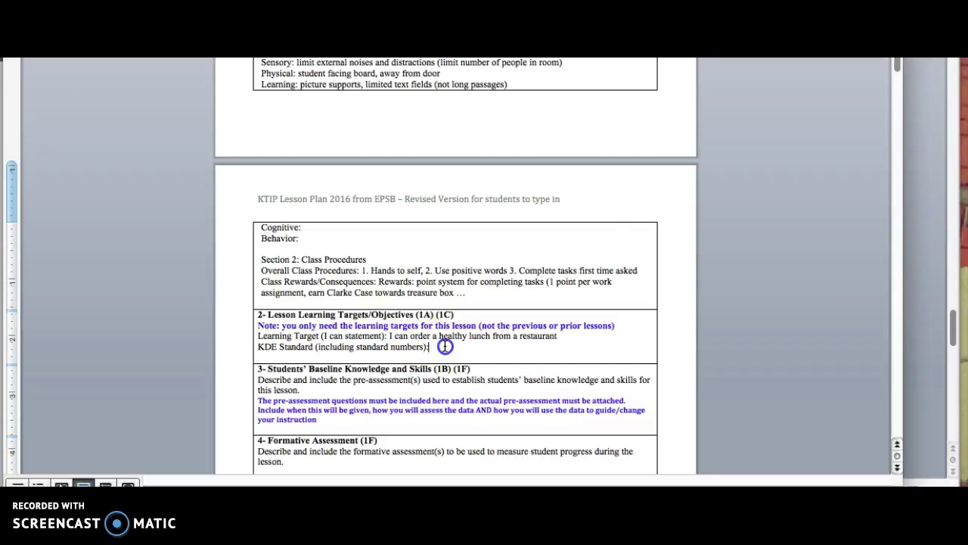
Step: Copy PL-H-N-S-1 from the nutrition standards document onto a new line under KDE Standard
click(929, 166)
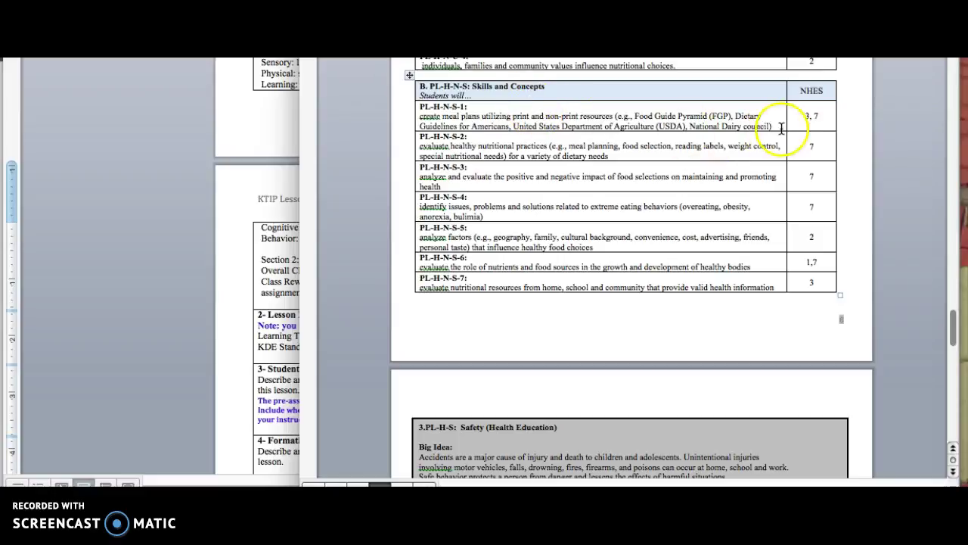
drag(779, 125, 422, 106)
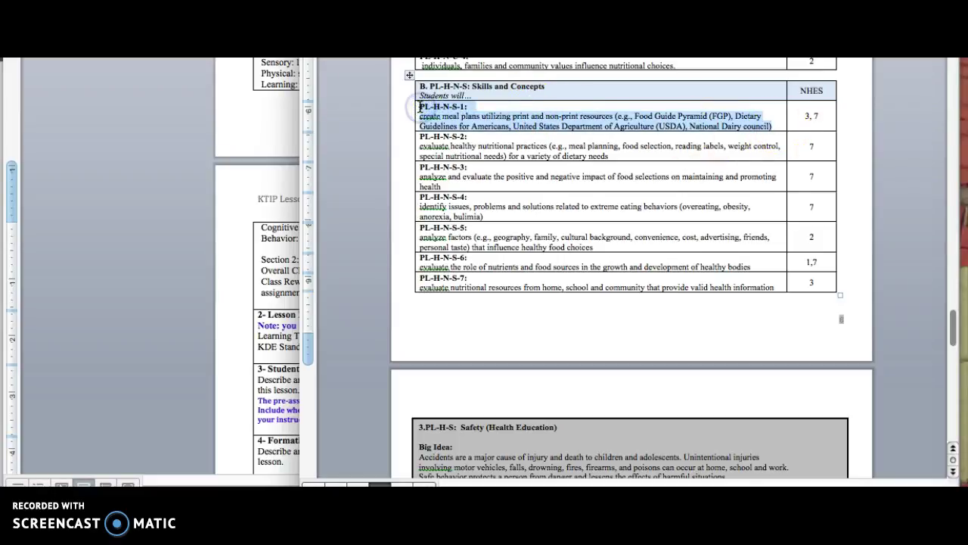
click(265, 272)
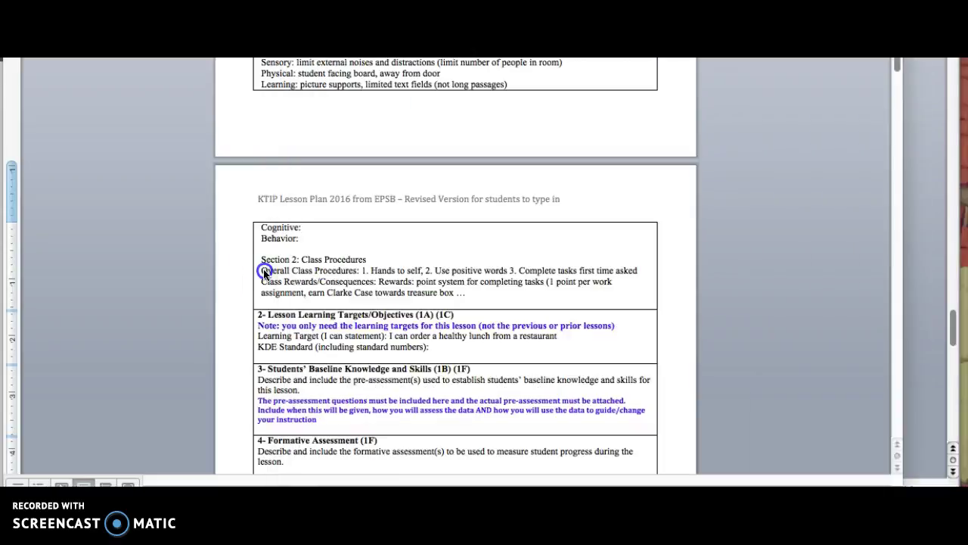
click(447, 348)
key(Return)
key(ctrl+v)
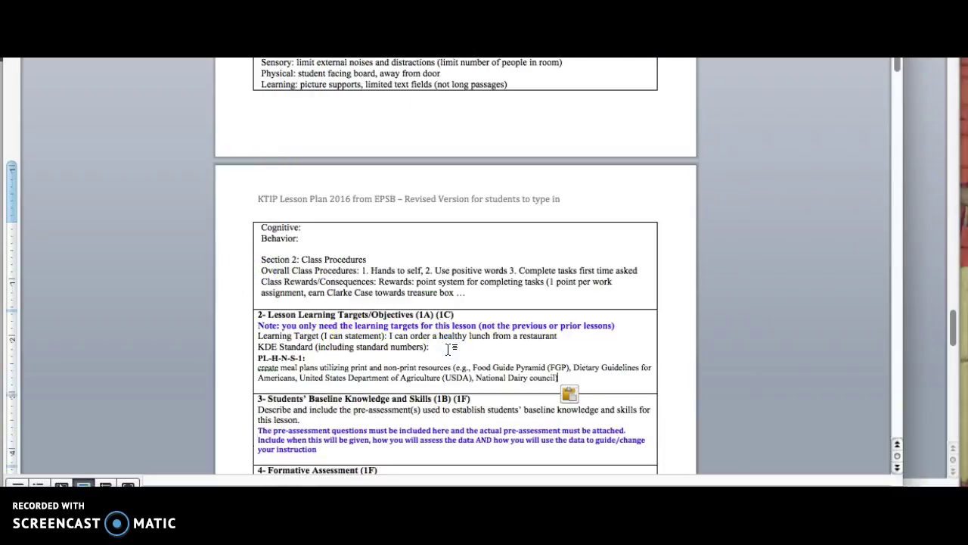
Step: Copy the PL-H-N-S-7 nutritional-resources standard and paste it below PL-H-N-S-1
key(super+Tab)
key(super+Tab)
click(909, 129)
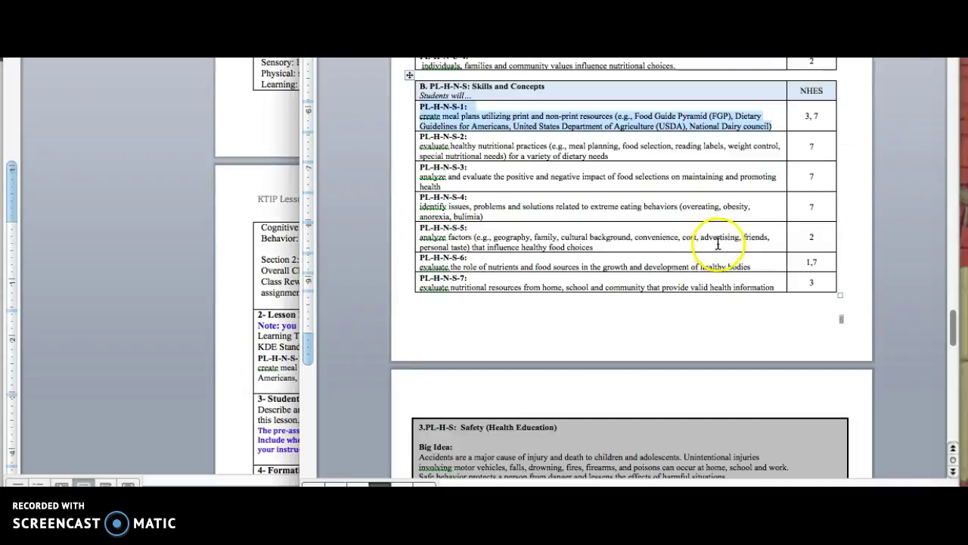
click(762, 267)
drag(762, 266, 470, 258)
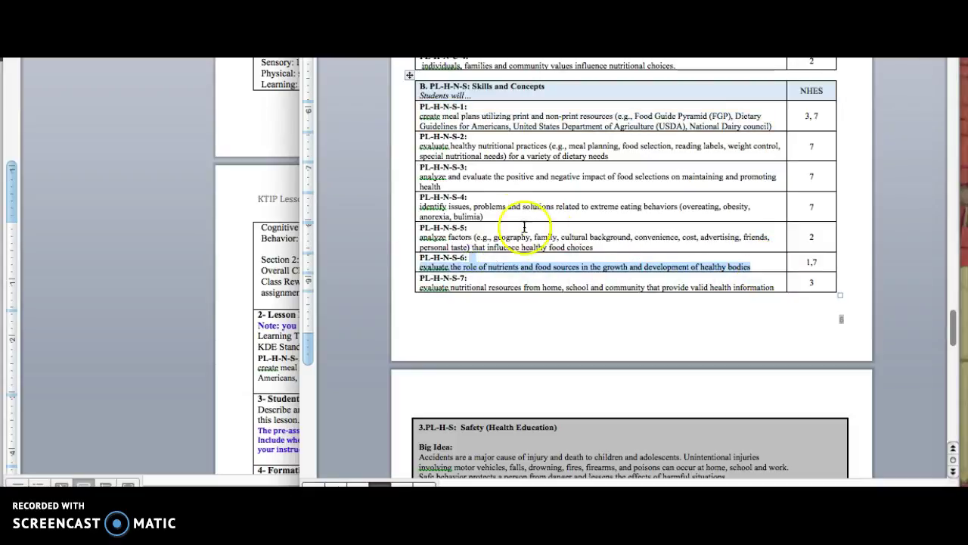
click(761, 268)
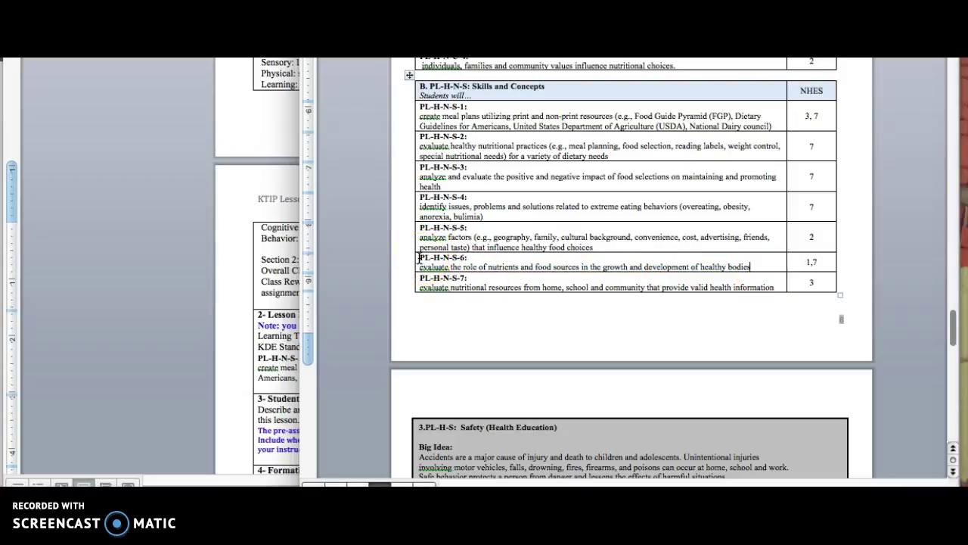
click(776, 287)
shift+click(421, 278)
key(ctrl+c)
click(257, 314)
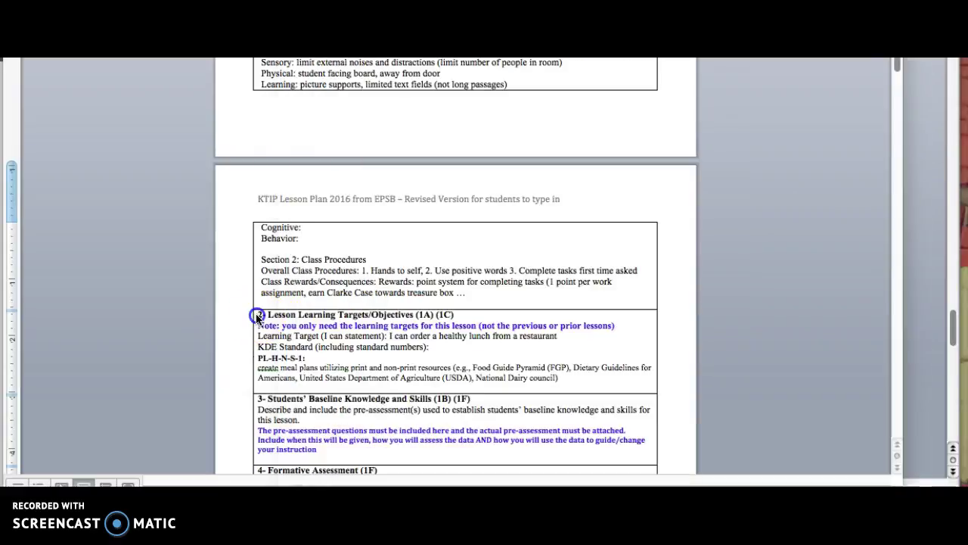
click(579, 378)
key(ctrl+v)
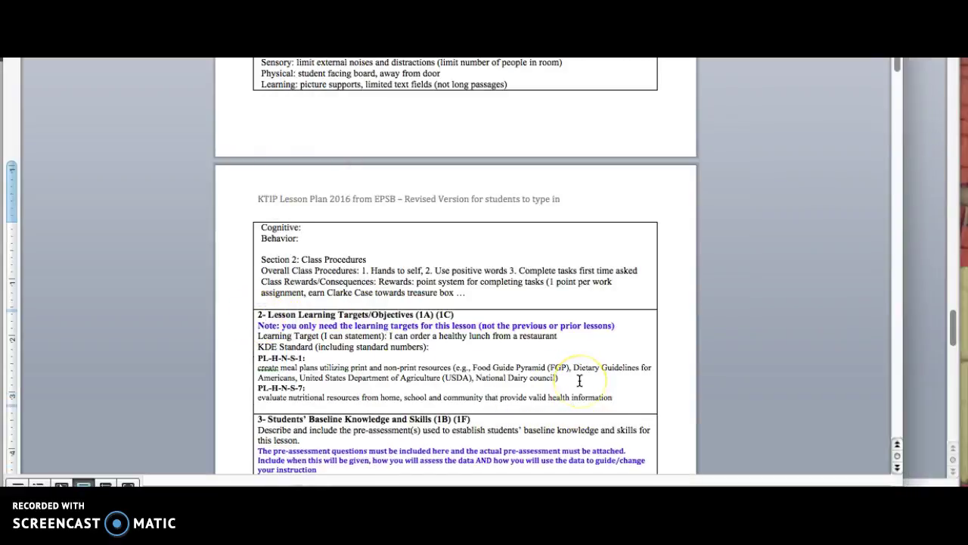
scroll(548, 374, down, 3)
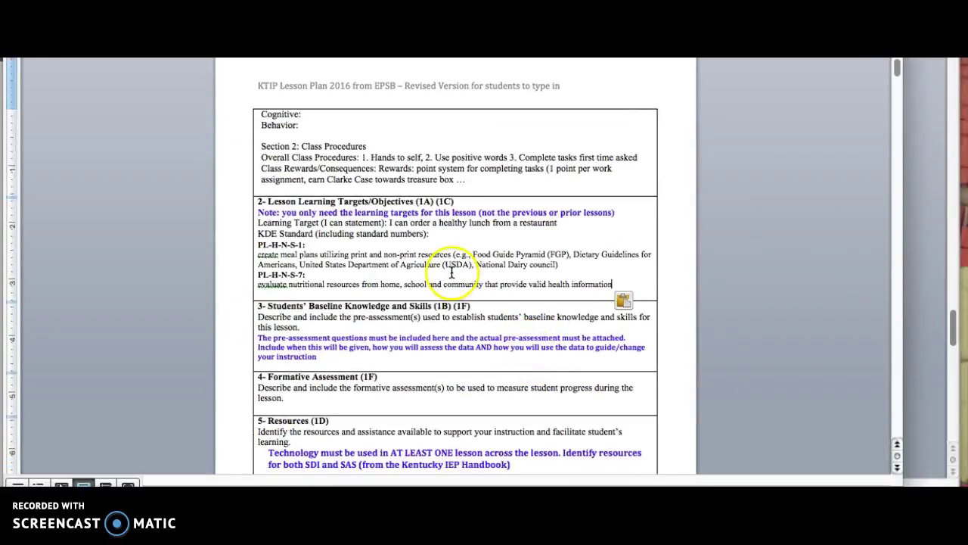
scroll(434, 318, down, 2)
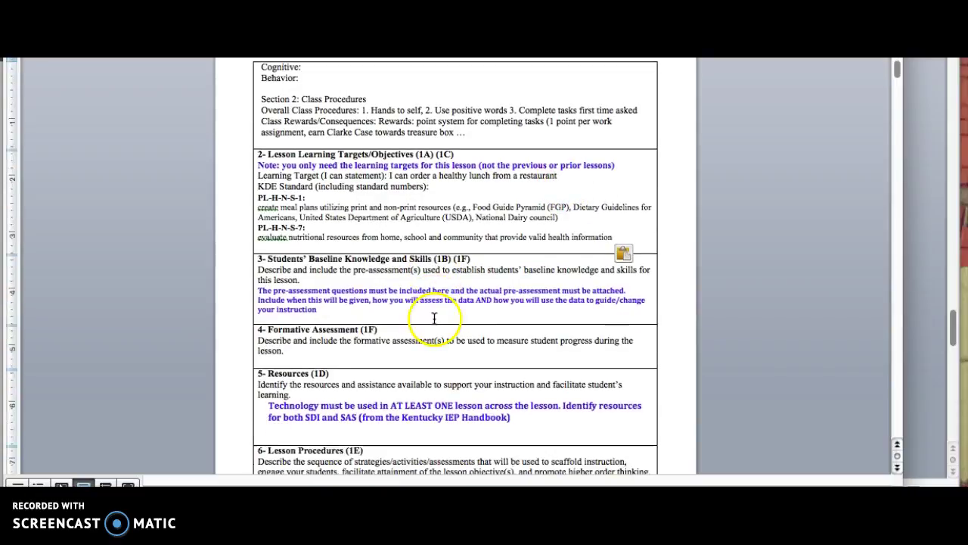
Step: Bold the 'I can order a healthy lunch from a restaurant' statement on its own line
click(564, 165)
key(Return)
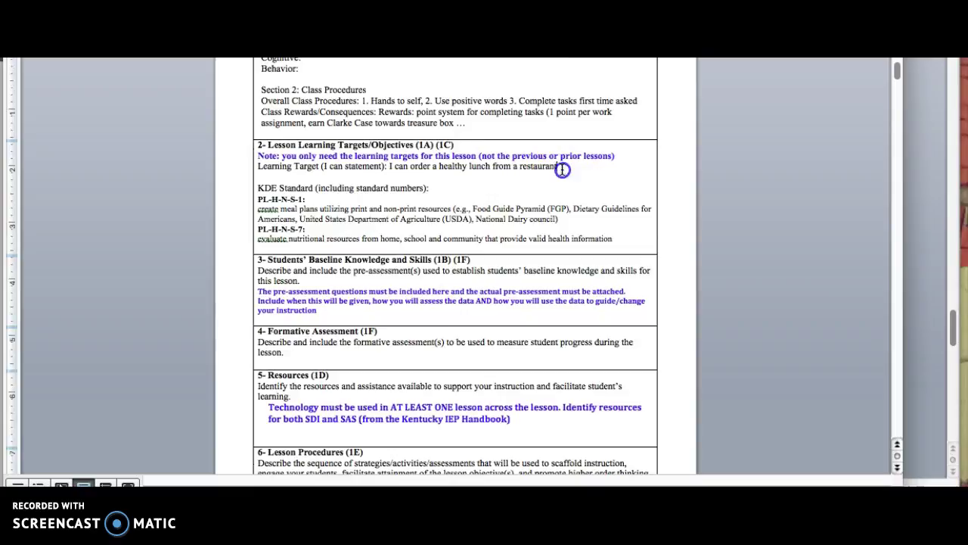
drag(558, 165, 388, 167)
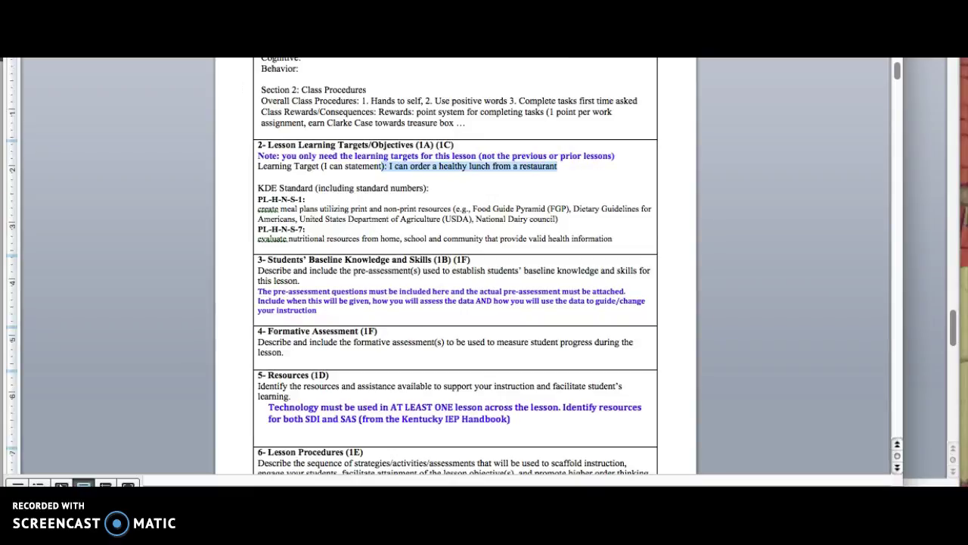
key(super+b)
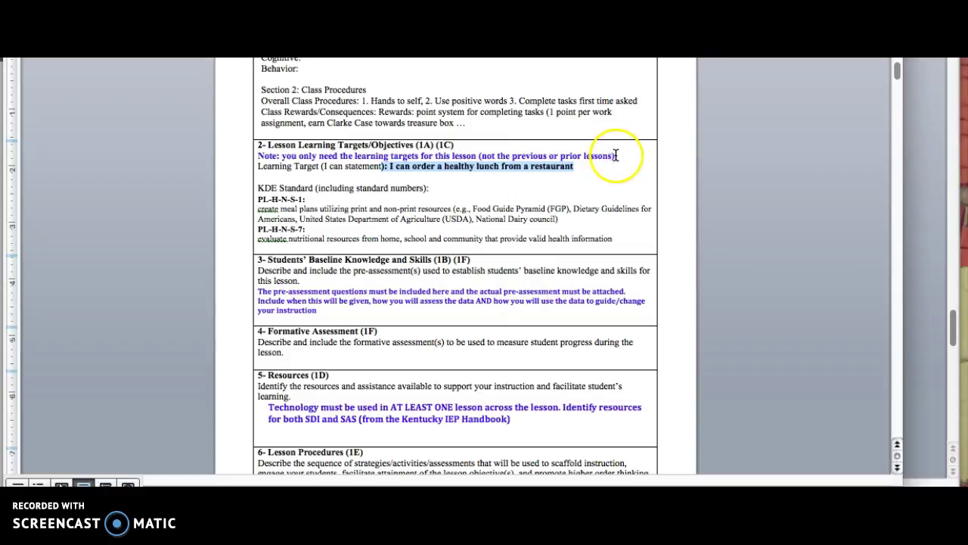
Step: Delete the purple note about only needing this lesson's learning targets
drag(617, 155, 256, 159)
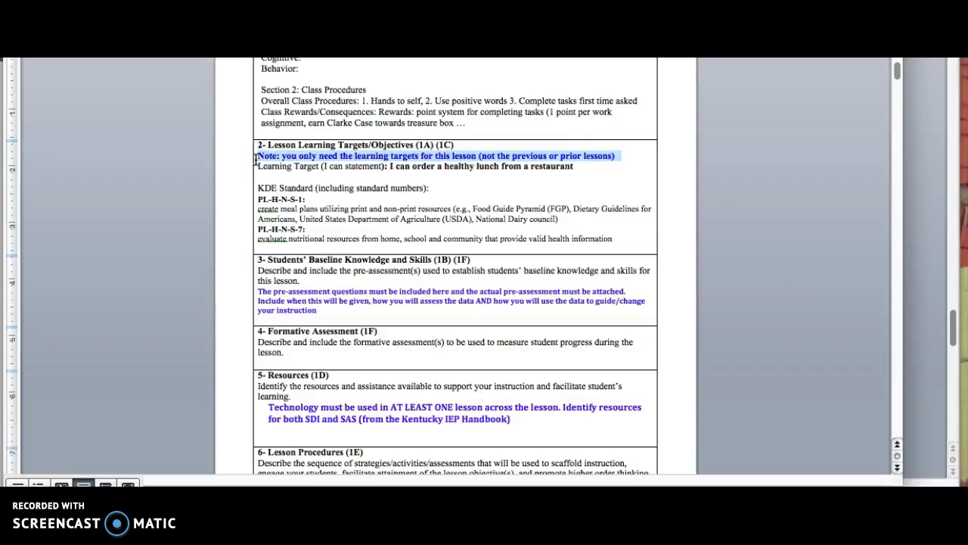
key(BackSpace)
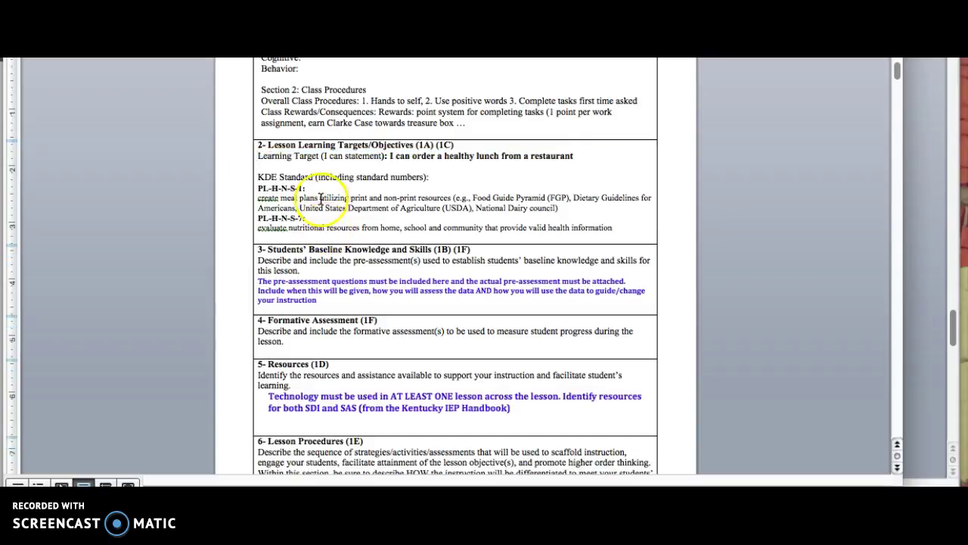
click(335, 301)
Step: Add numbered questions on healthy (Wendy's) and non-healthy restaurant choices, plus a picture-schedule note
key(Return)
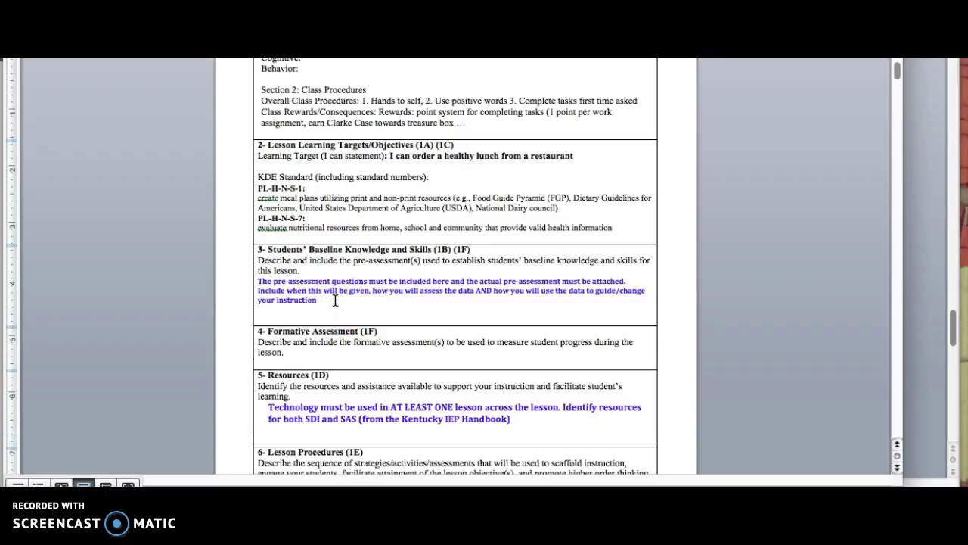
text(1.)
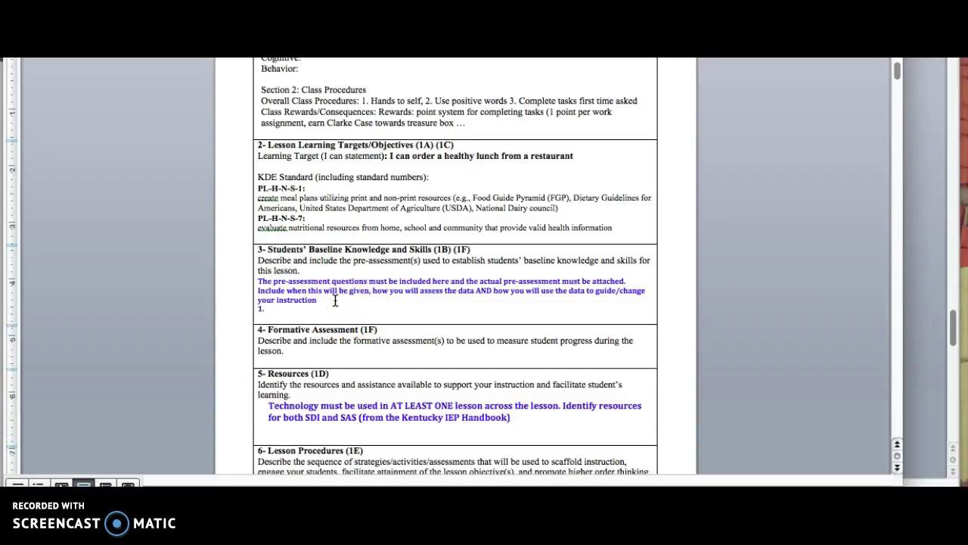
text( what is a healthy food choice at a resat)
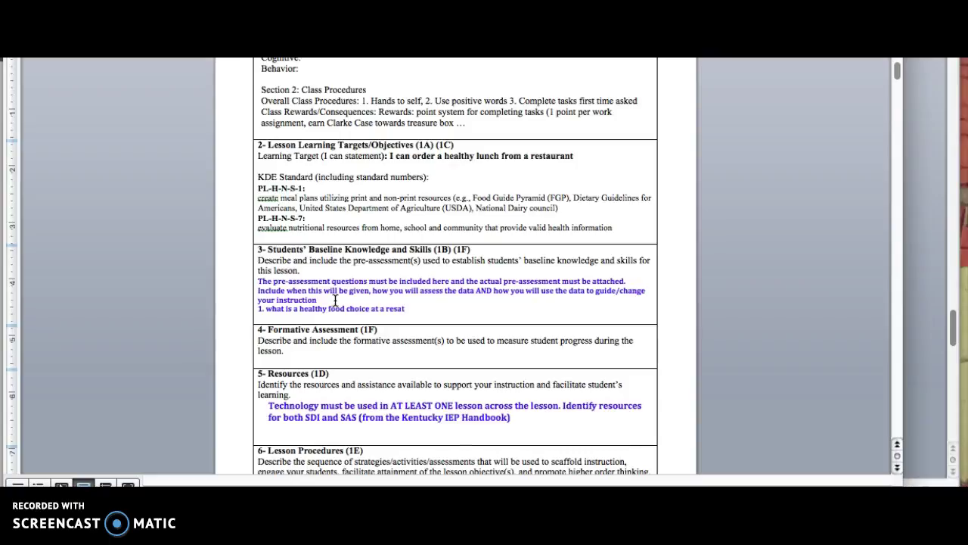
key(BackSpace)
key(BackSpace)
text(taurant (Wendy's))
key(Return)
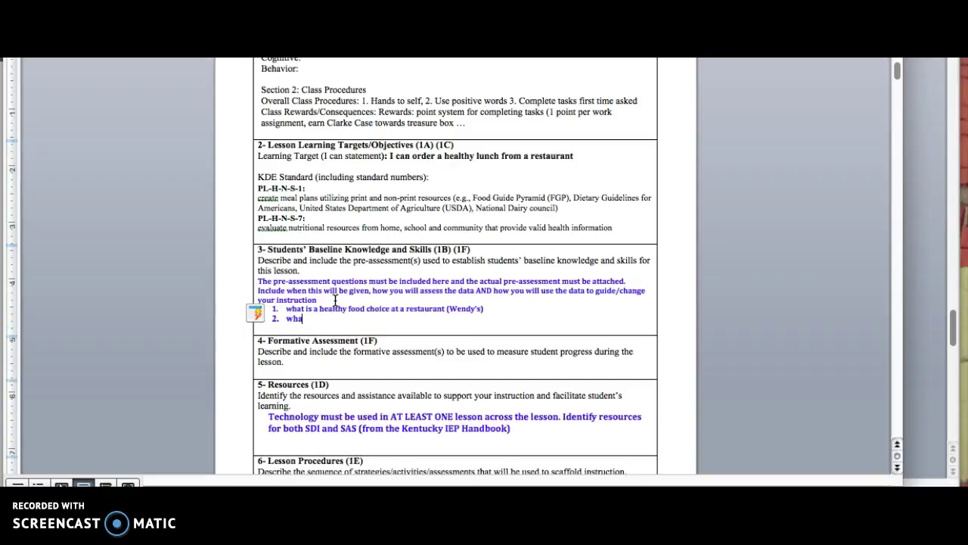
text(what is a non-hea)
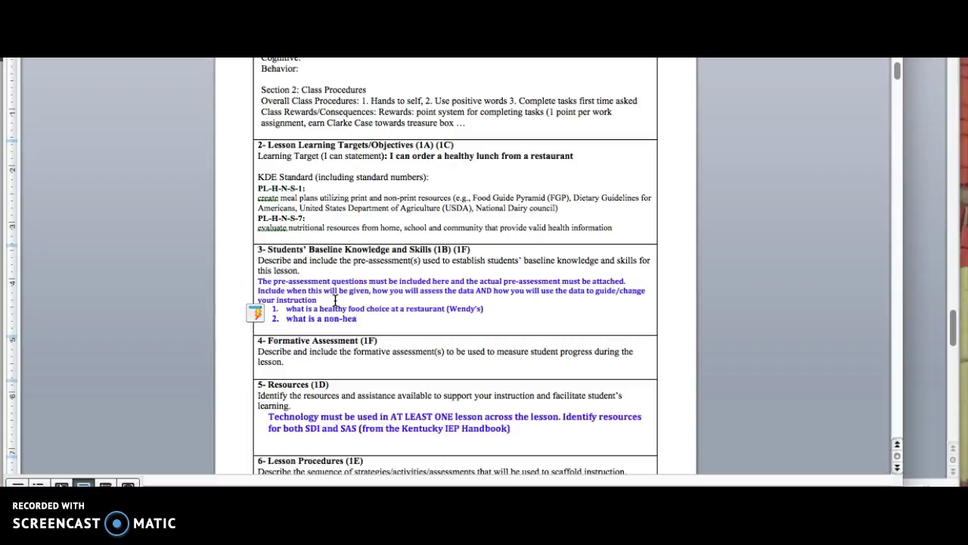
text(lthy food choice?)
key(Return)
text((no)
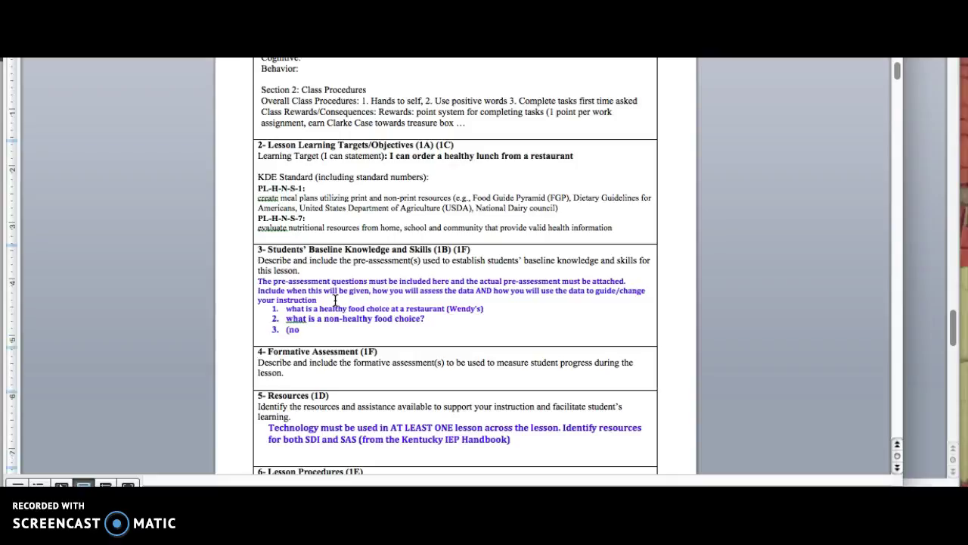
text(te: will be using picture sche)
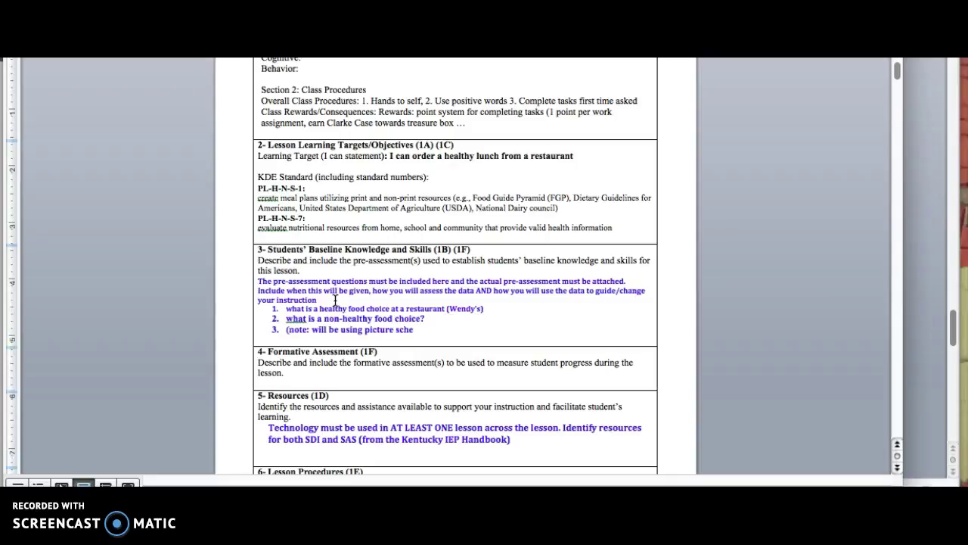
text(dule for student to ciricle choices.)
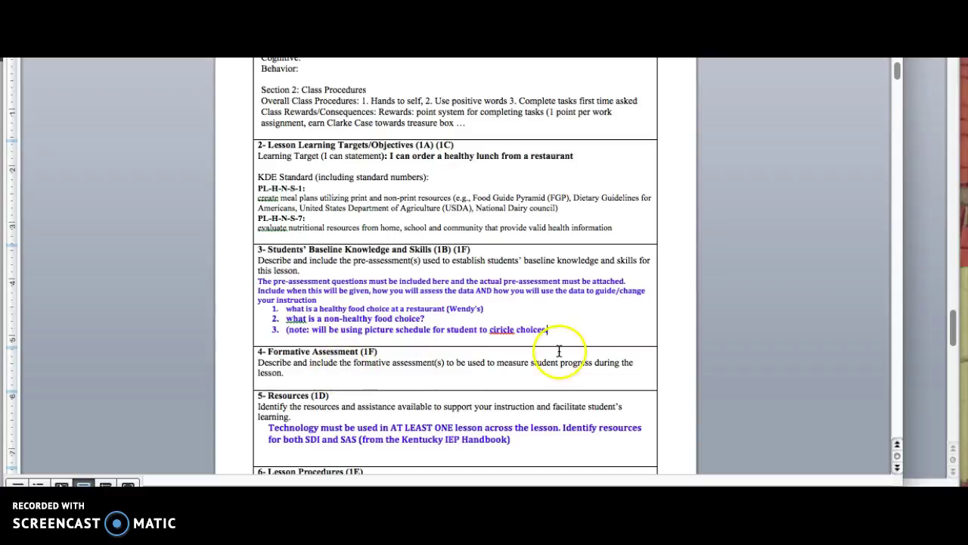
Step: Describe the formative assessment: a picture schedule where the student identifies healthy/not healthy foods throughout the lesson
click(375, 381)
text(Wil use)
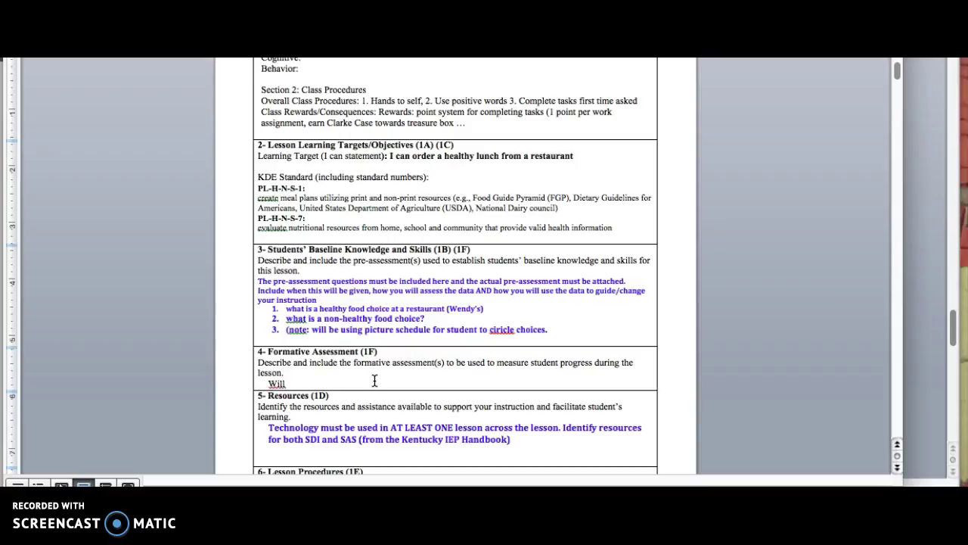
text( use picture schedule)
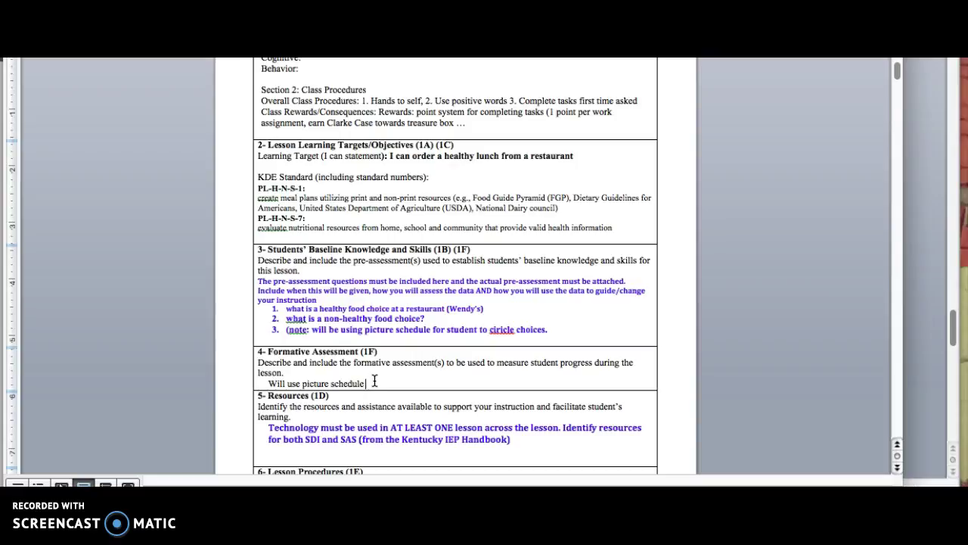
text( and throughout lesson, ask student to identify)
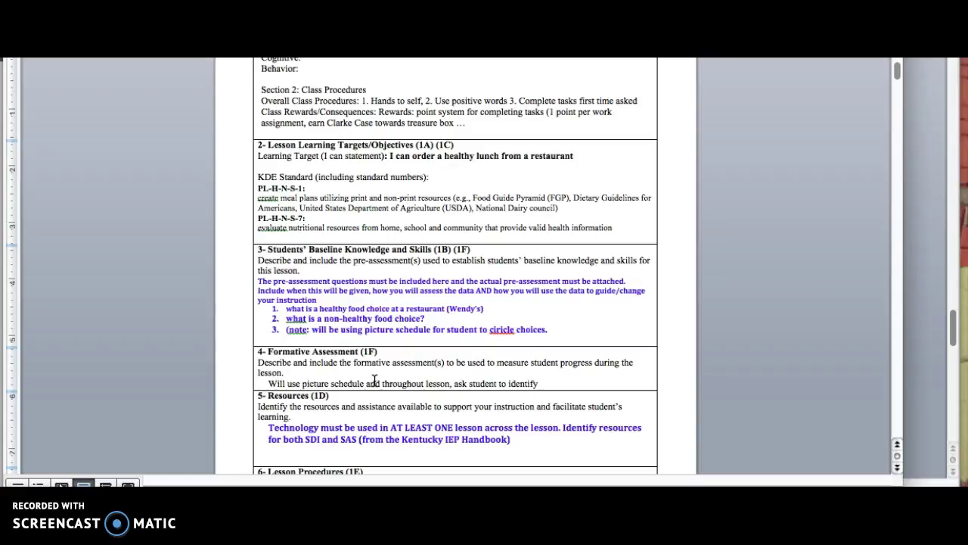
text( healthy/not healthy fo)
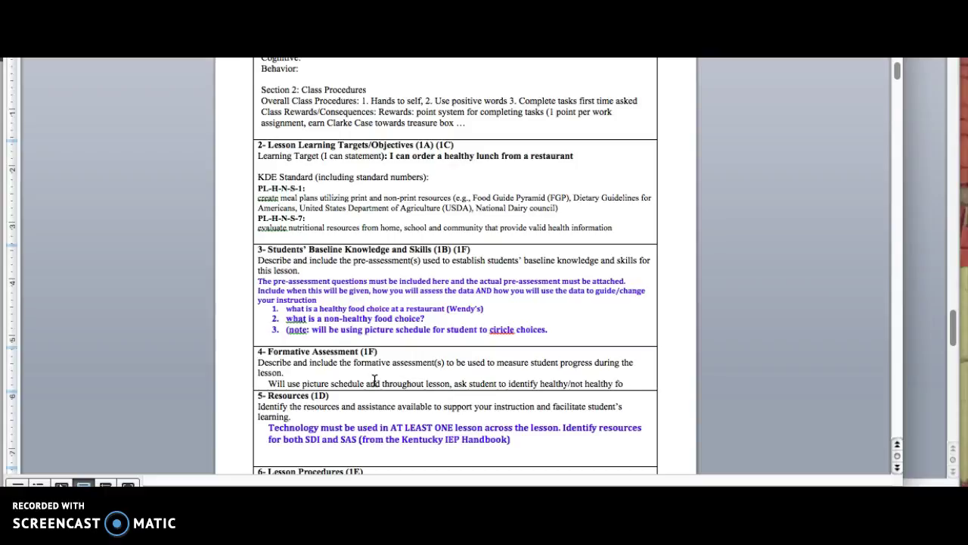
text(od choice)
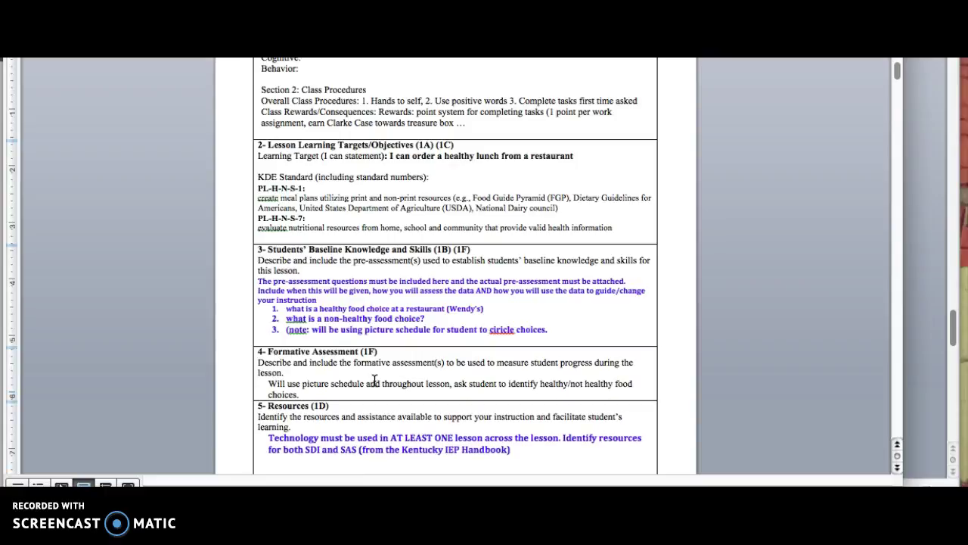
text(s.)
key(Return)
key(Return)
Step: Add the note '(insert a table for data collection' below the assessment description
click(324, 143)
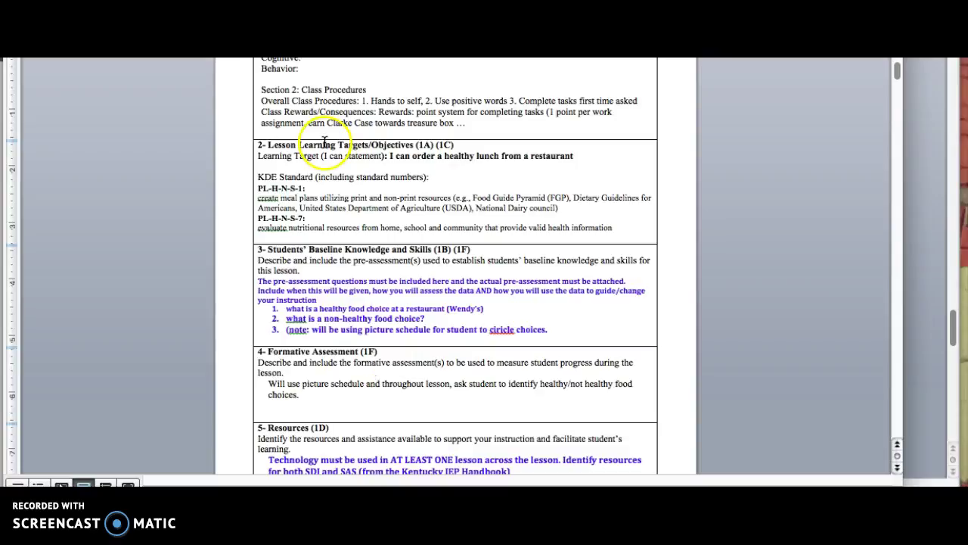
scroll(356, 353, down, 2)
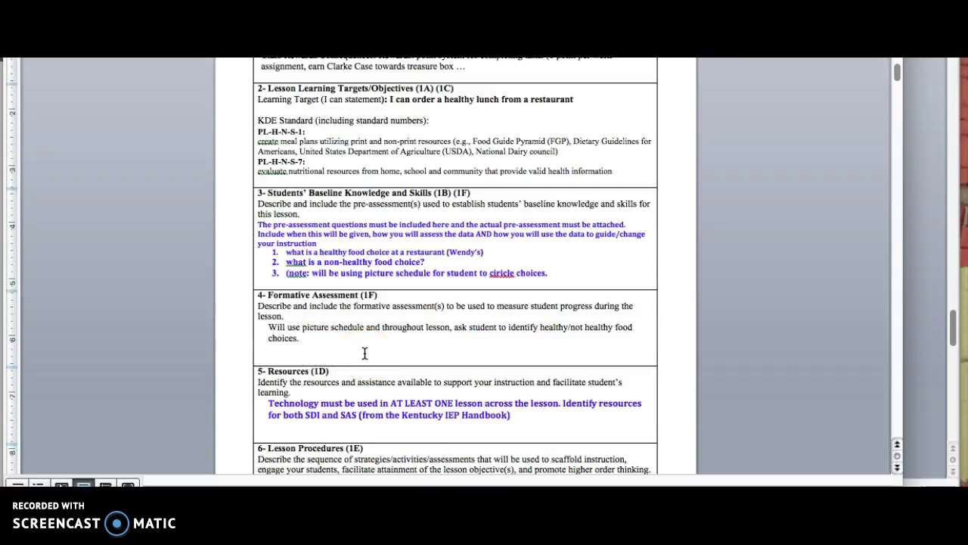
text((insert a table to use for dat)
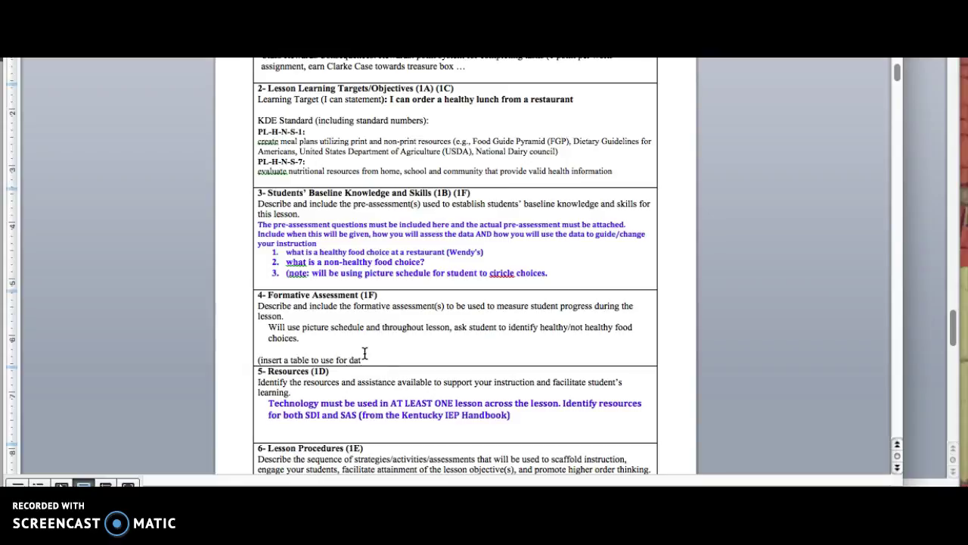
text(a collection)
Step: Add a Resources line: 'SAS: Picture supports, technology for scribe as needed, extended time and prompts...'
click(365, 367)
scroll(364, 382, down, 1)
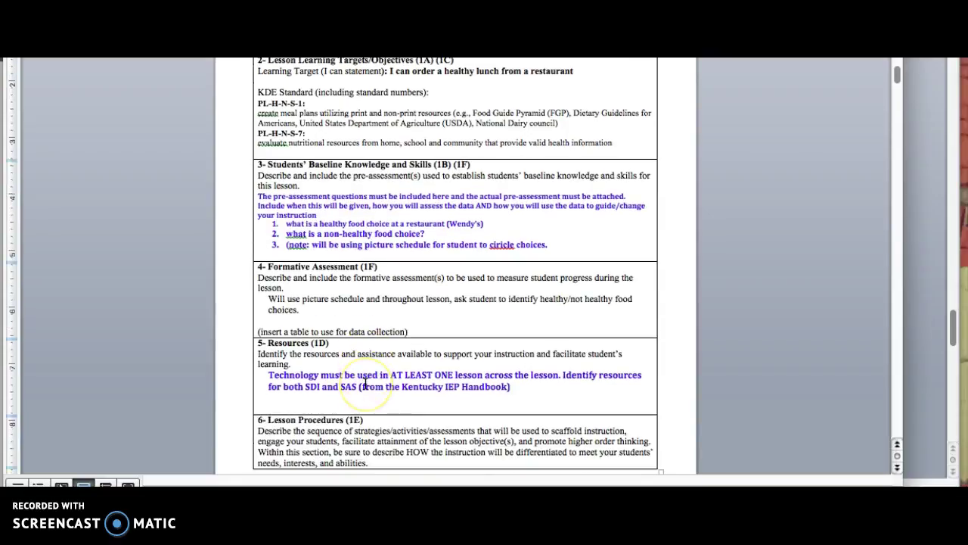
scroll(365, 383, down, 1)
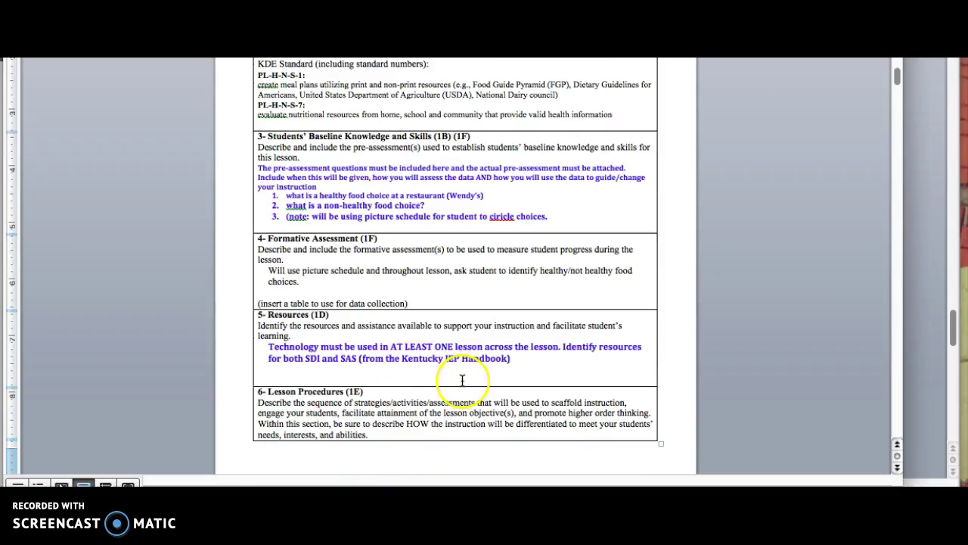
click(530, 360)
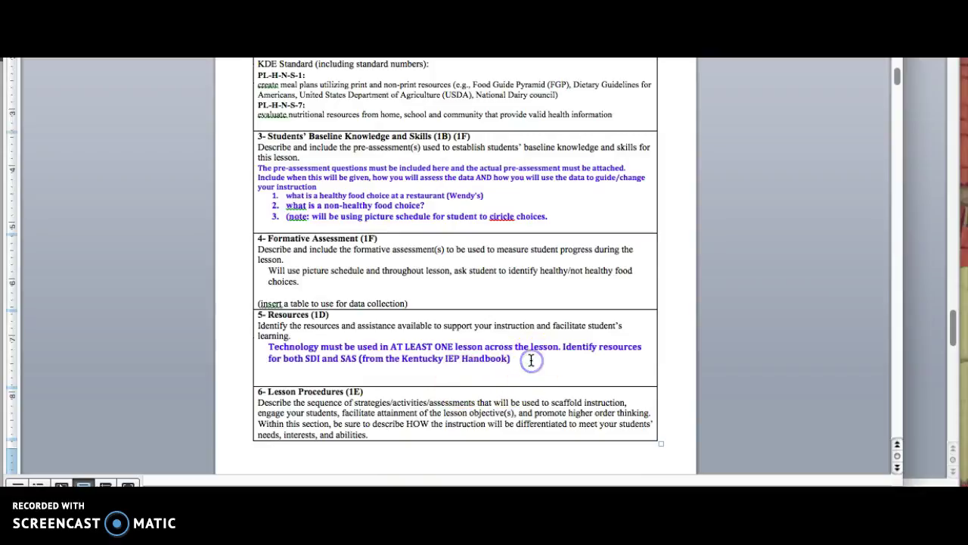
key(Return)
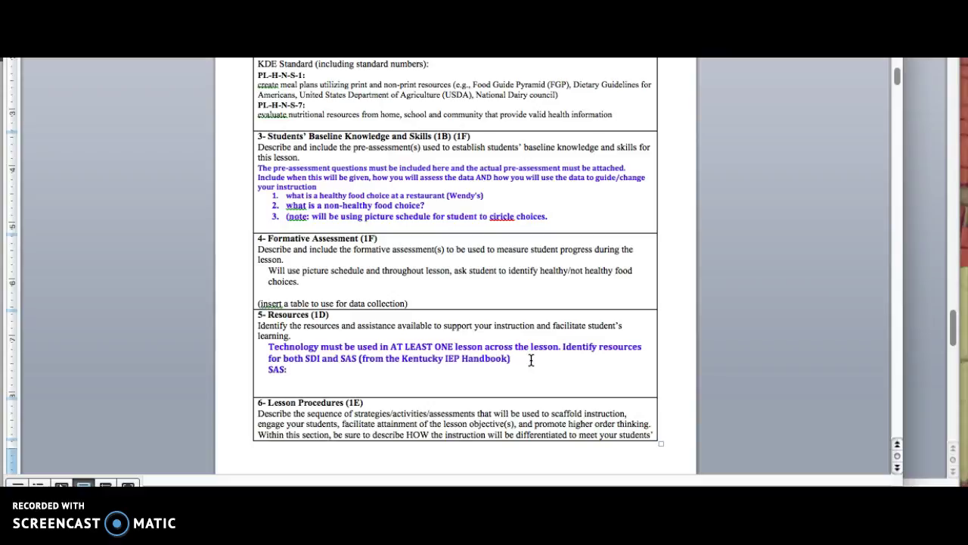
text(SAS: Picture supports,)
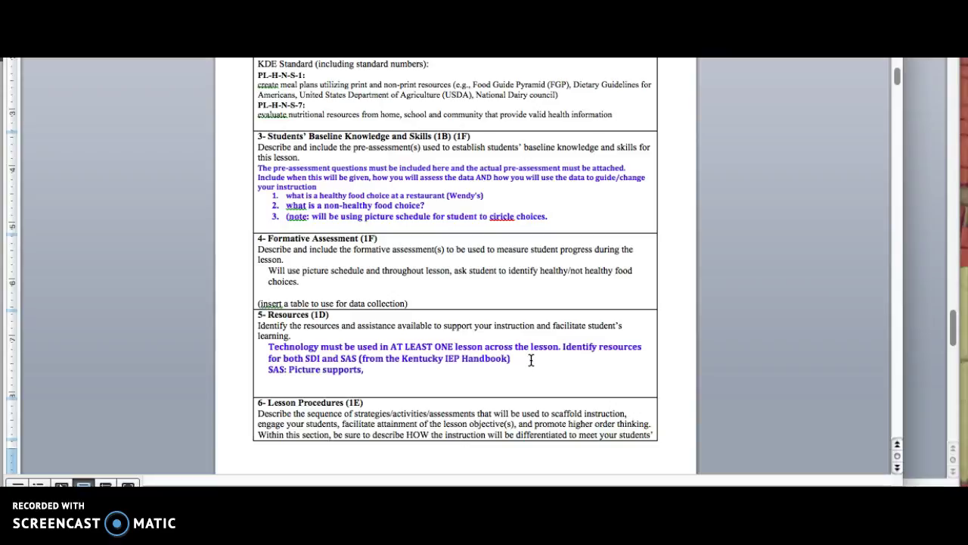
text( technology for scribe as needed, e)
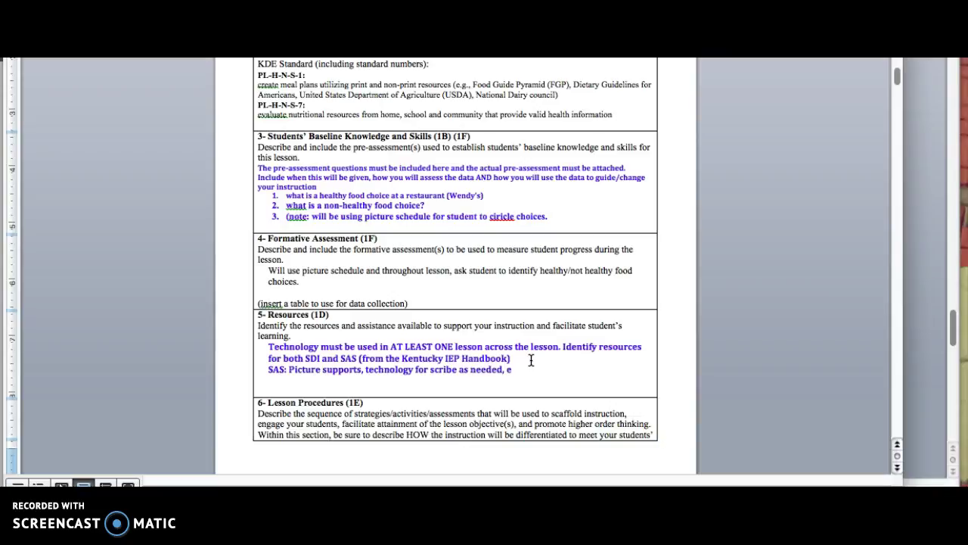
text(xtended time and prompts...)
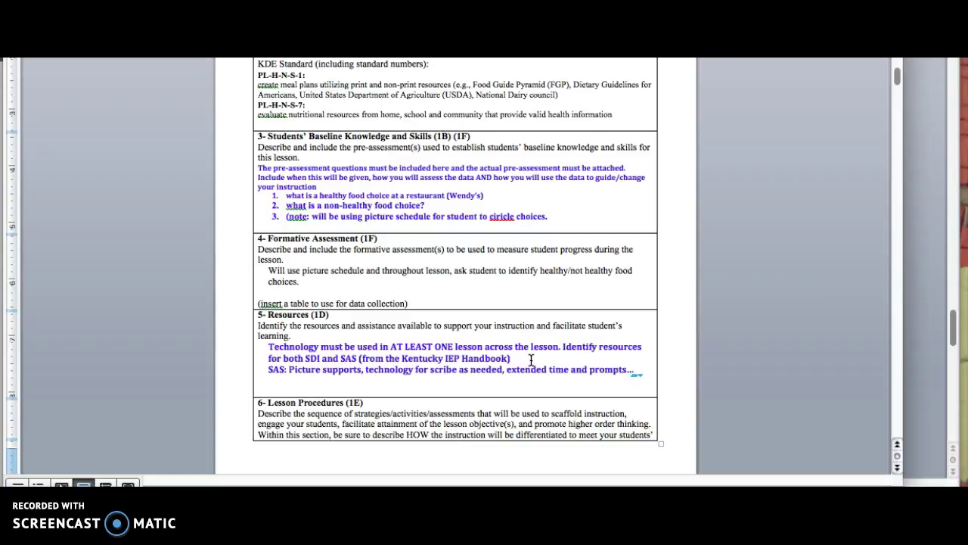
Step: Begin a 'KDE Lesson Plan Hand…' resource line on a new line, then switch to Firefox
key(Return)
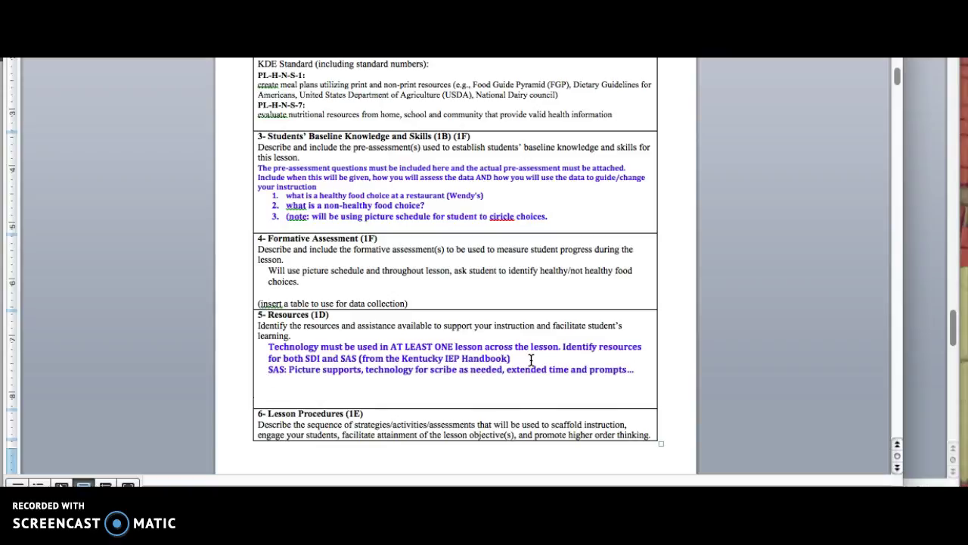
text(KDE)
text( Lesson Plan Handbook)
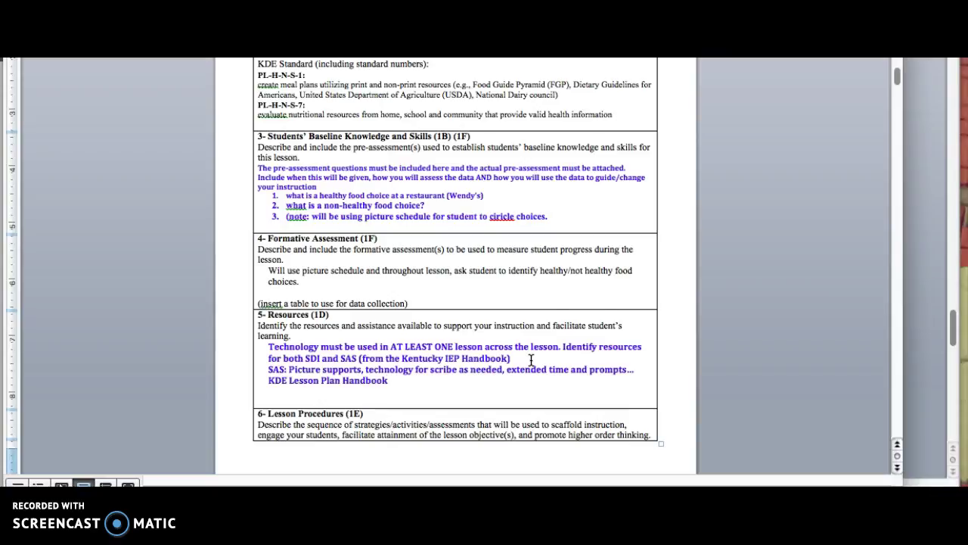
click(752, 331)
key(super+Tab)
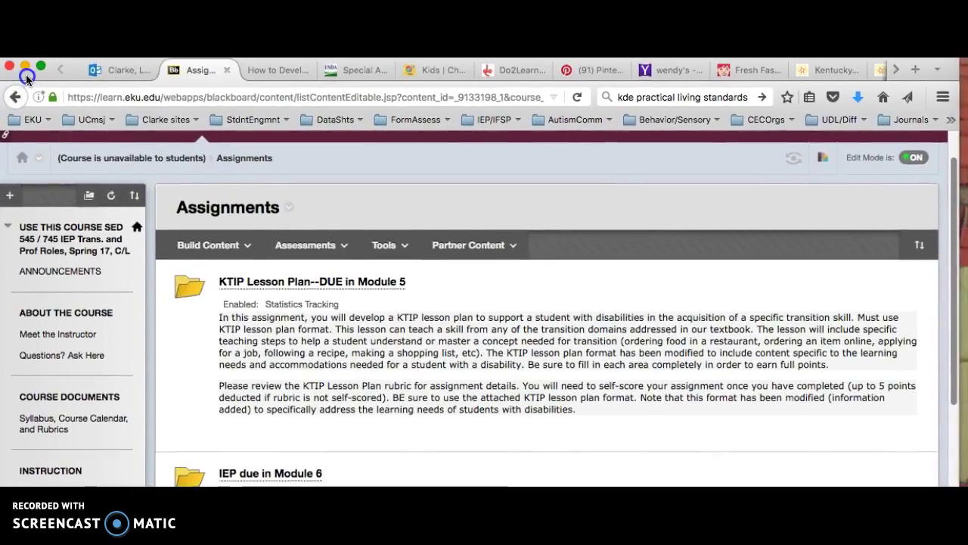
Step: Glance at the standards-based unit PDF, then copy the USDA Special Audience MyPlate Resources address
click(289, 70)
scroll(406, 299, up, 5)
scroll(407, 299, up, 15)
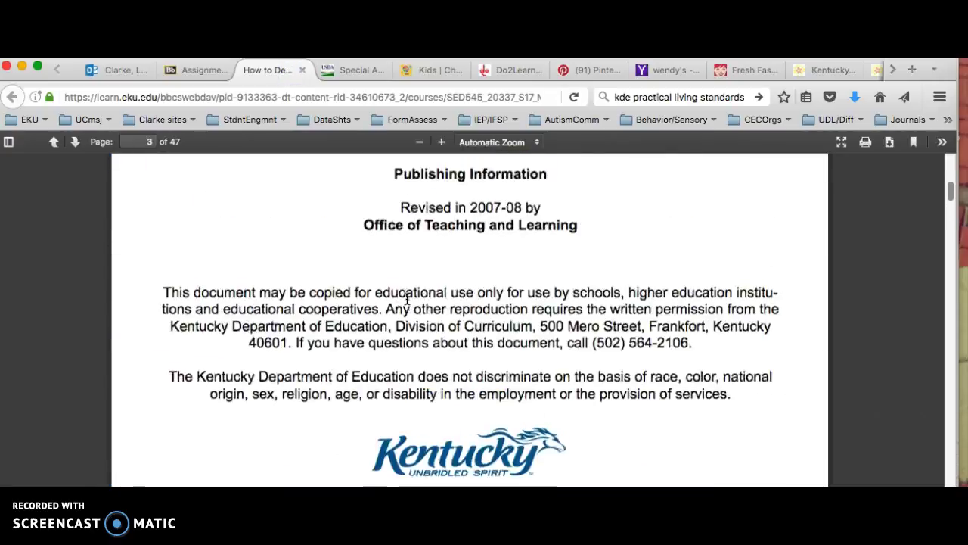
scroll(407, 299, up, 15)
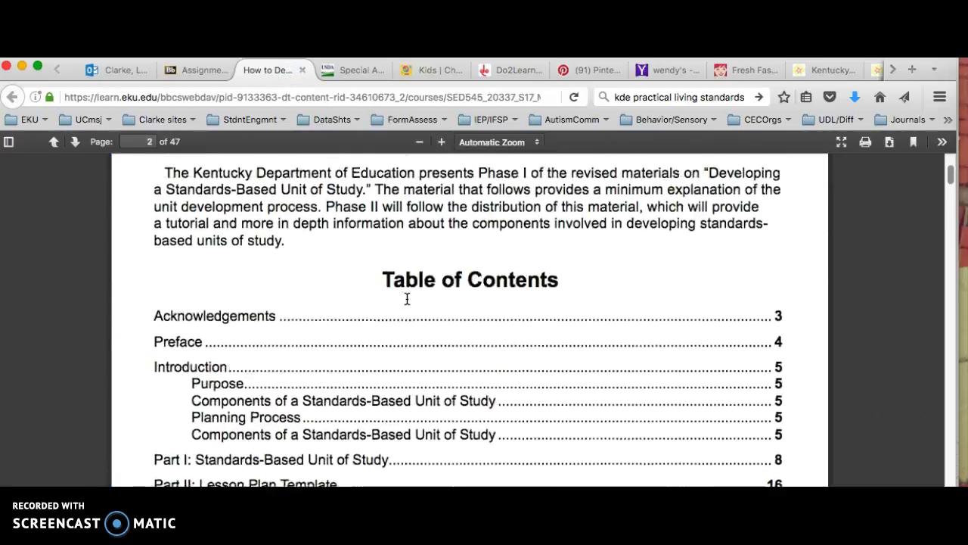
click(356, 70)
scroll(441, 331, up, 10)
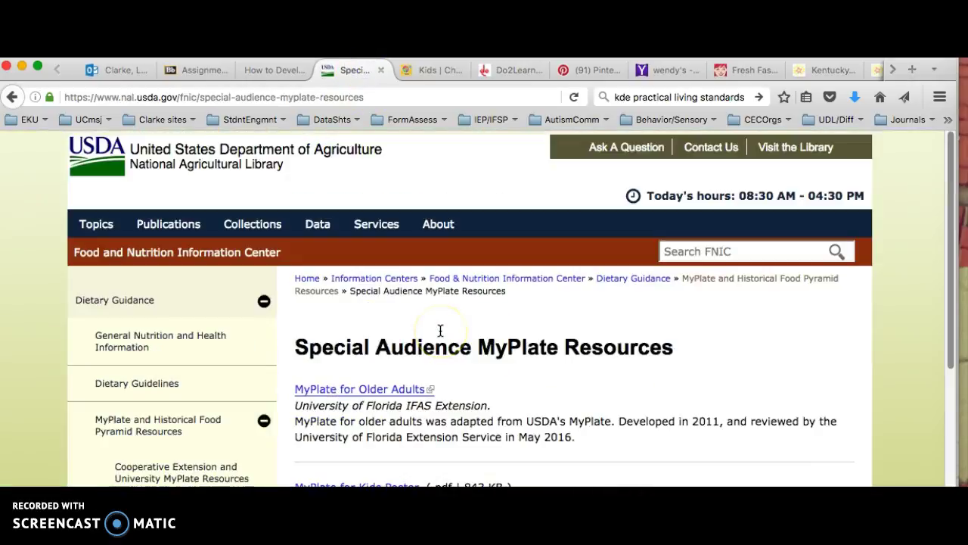
scroll(476, 371, down, 2)
scroll(482, 382, down, 4)
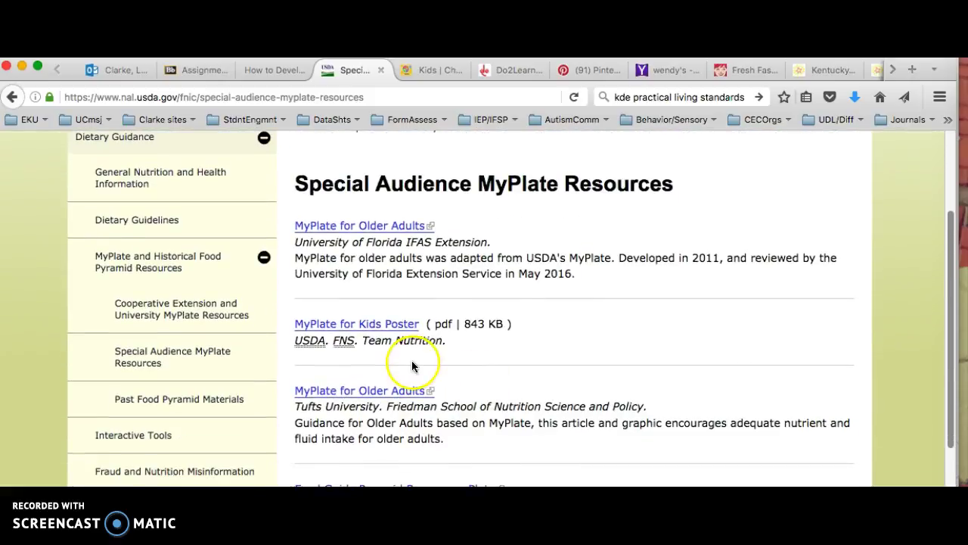
scroll(494, 361, up, 5)
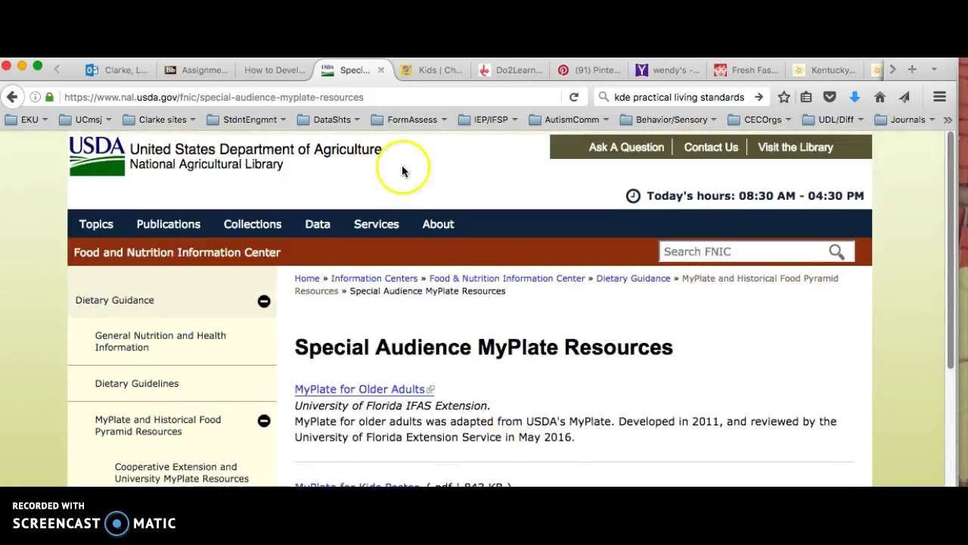
click(379, 97)
key(ctrl+c)
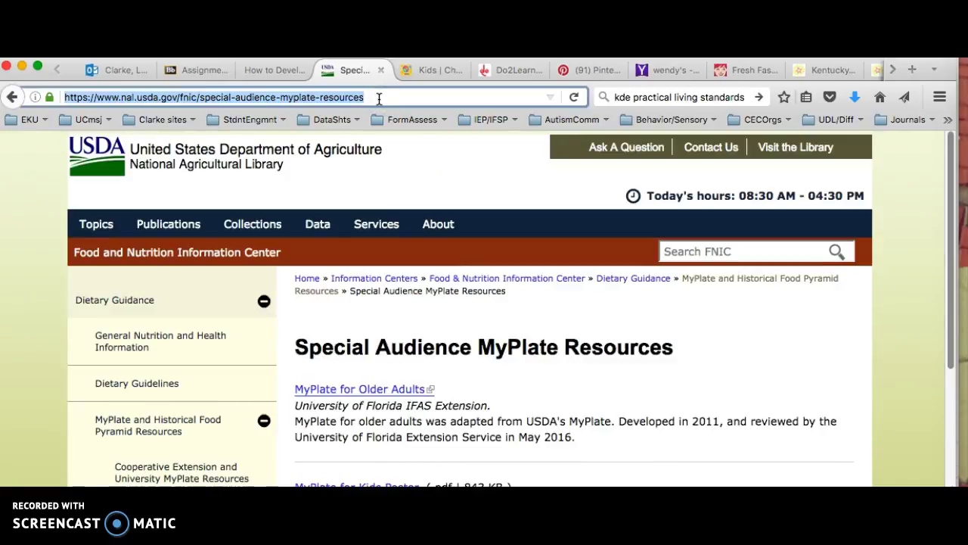
key(super+Tab)
Step: Add a 'USDA Healthy Plate' resource line below the handbook with the pasted MyPlate resources address
click(477, 433)
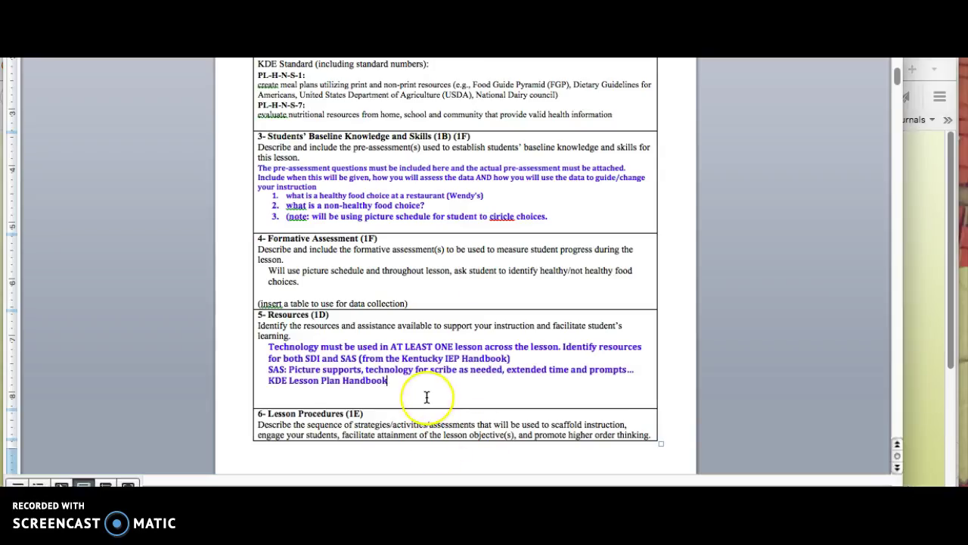
key(Return)
text(USE)
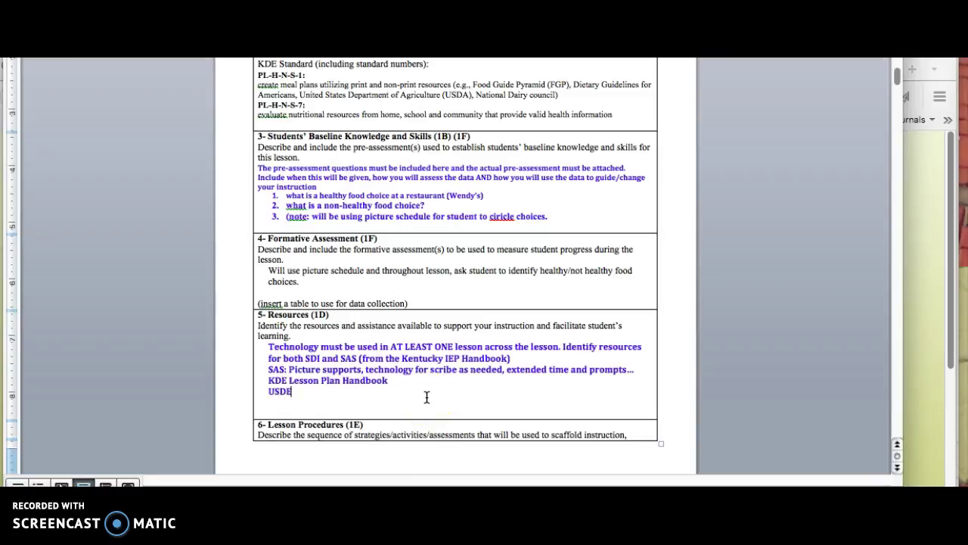
text(A Halt)
key(BackSpace)
key(BackSpace)
text(ealthy Plate)
key(ctrl+v)
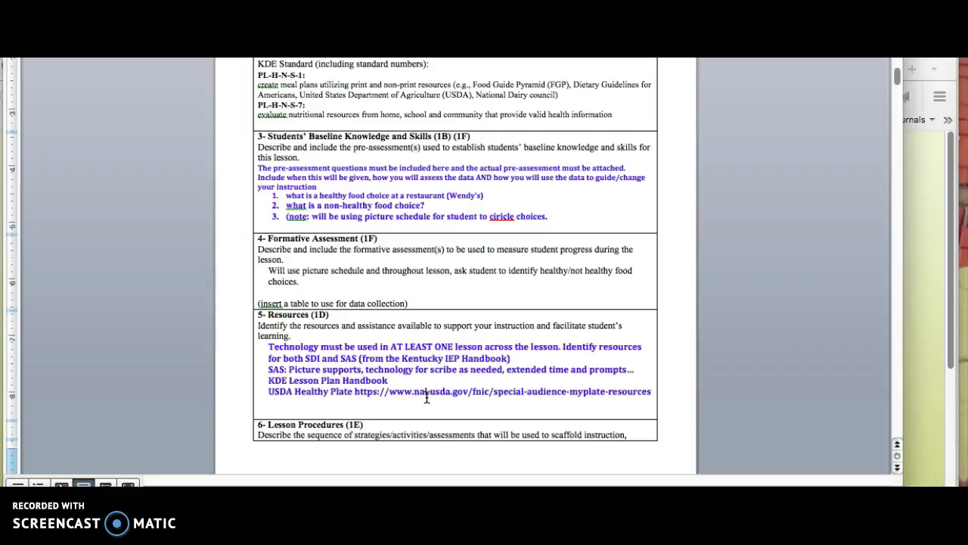
key(Return)
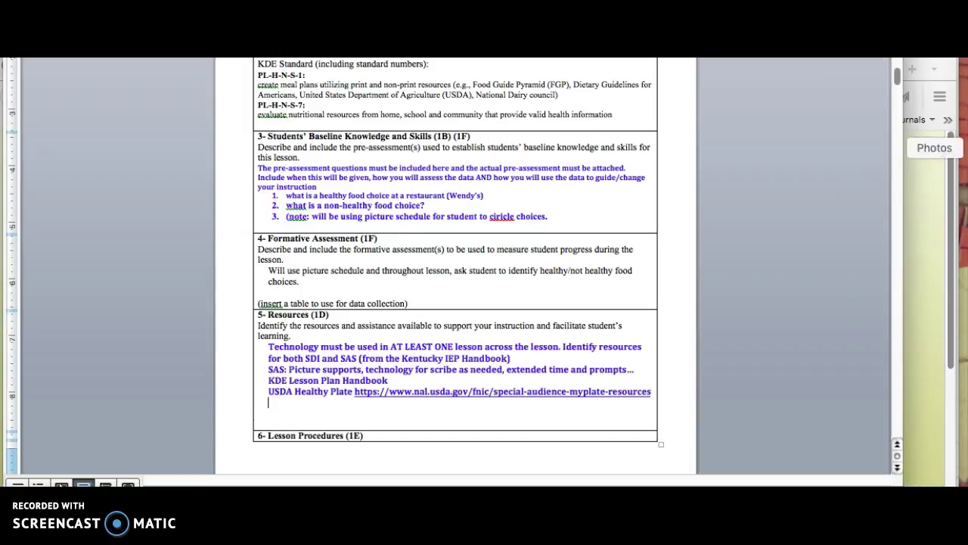
click(949, 213)
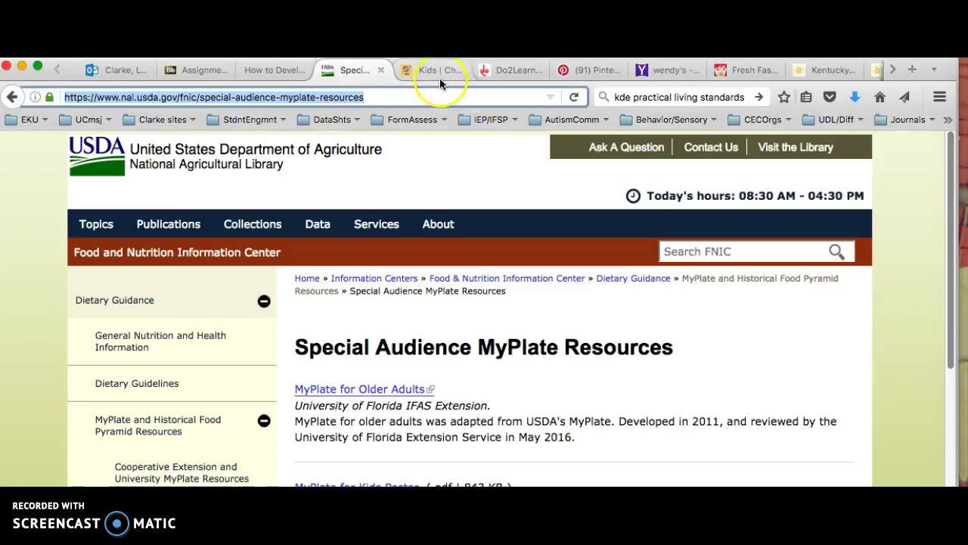
Step: Browse the ChooseMyPlate Kids page, then copy the Do2Learn Food Picture Cards page address
click(438, 72)
scroll(446, 291, down, 6)
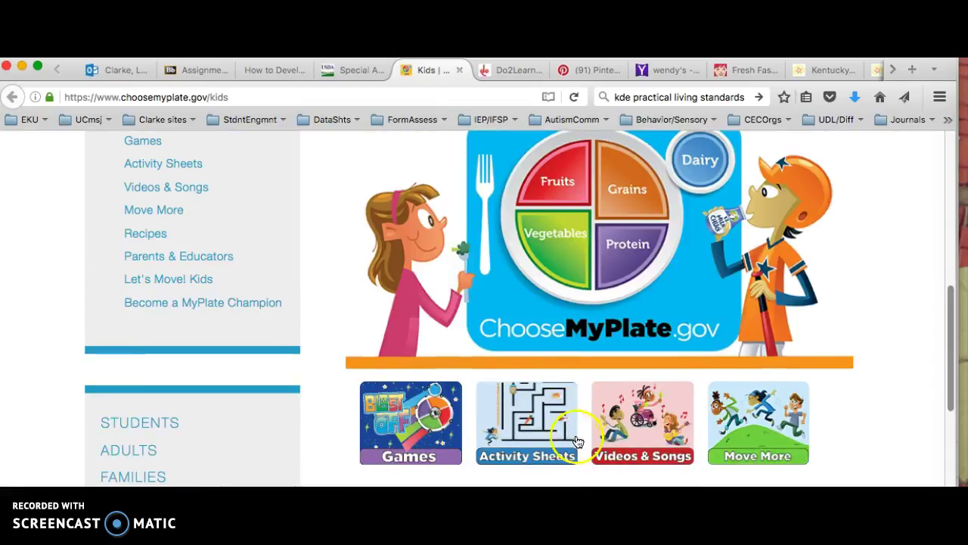
click(638, 448)
click(518, 70)
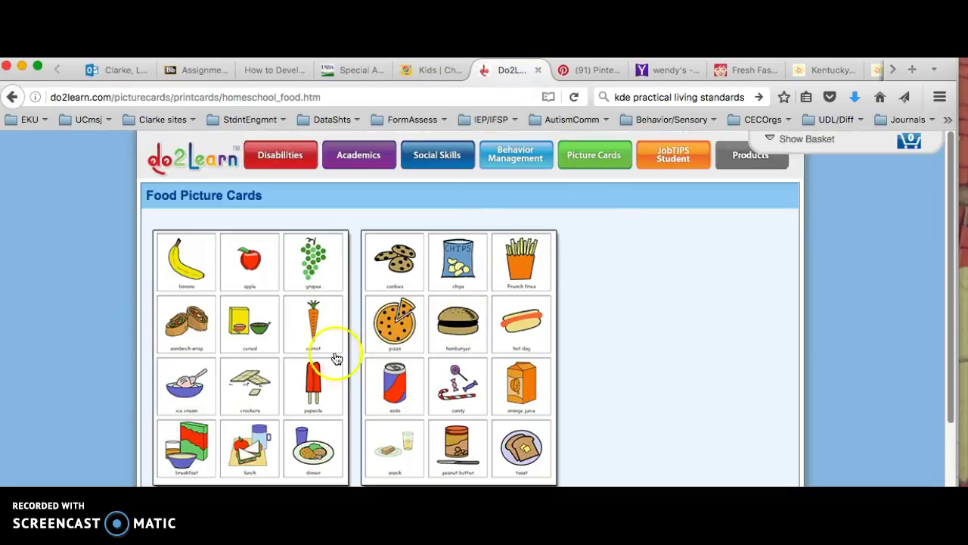
scroll(325, 363, down, 2)
scroll(325, 363, down, 1)
scroll(325, 361, up, 3)
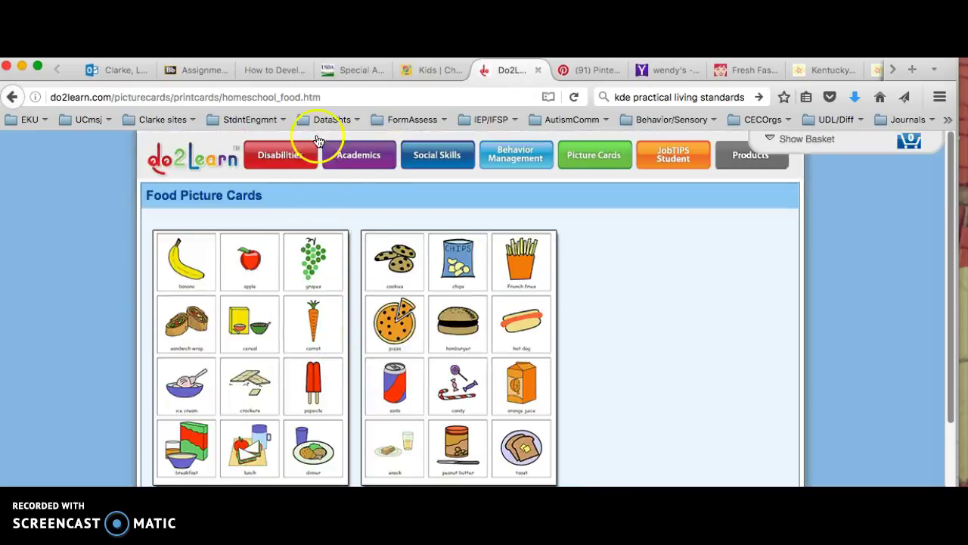
click(321, 97)
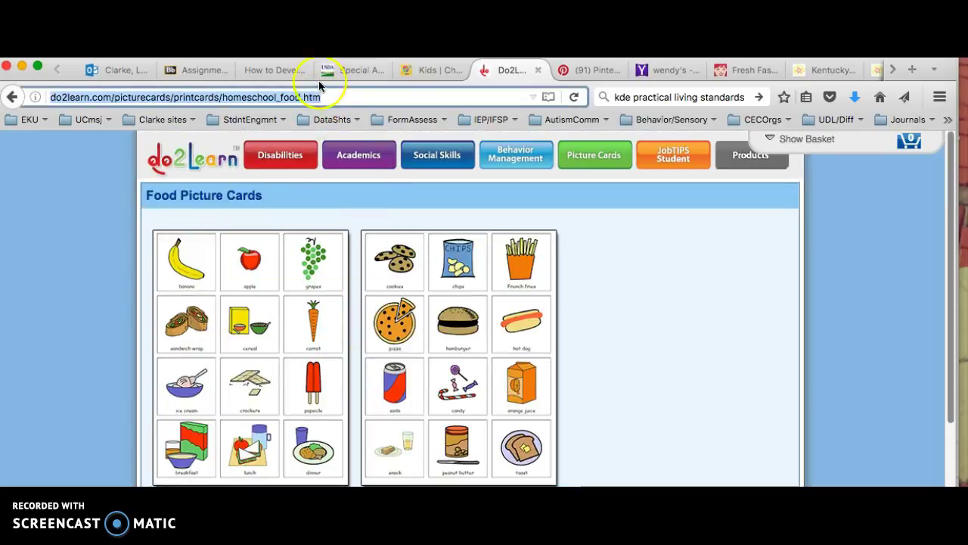
key(super+c)
key(super+Tab)
Step: Add a 'Do 2 Learn picture schedule' resource with the do2learn address pasted beneath it
key(super+v)
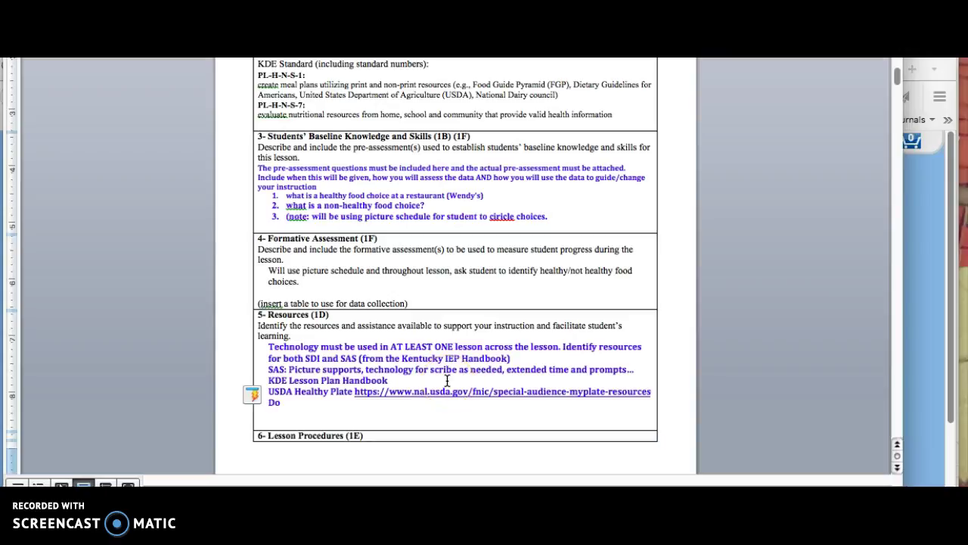
text(Learn picture schedule)
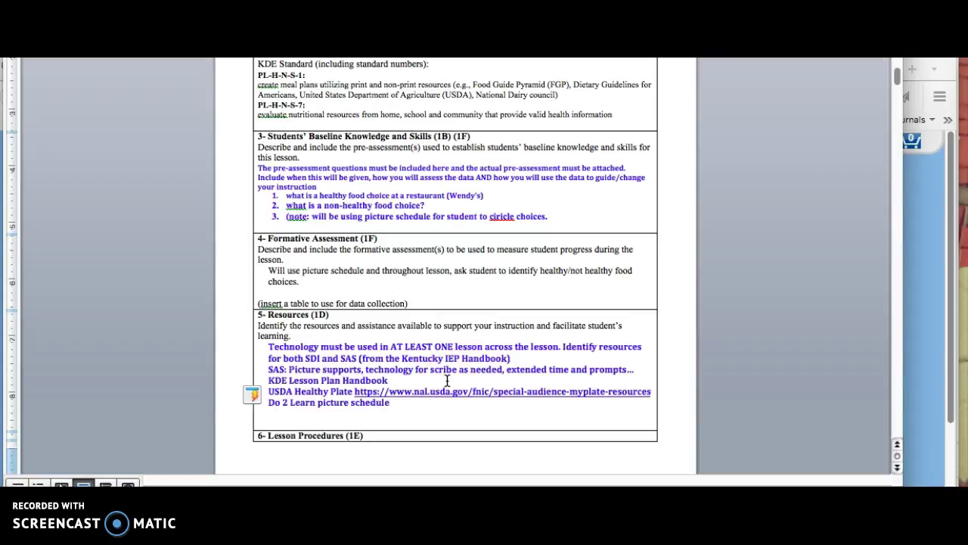
key(Return)
key(super+v)
click(588, 193)
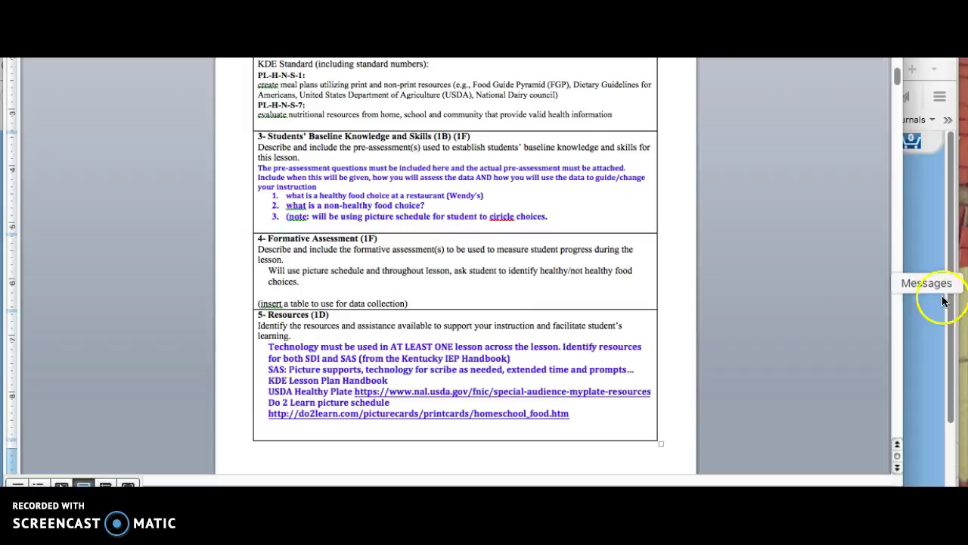
click(922, 285)
click(581, 69)
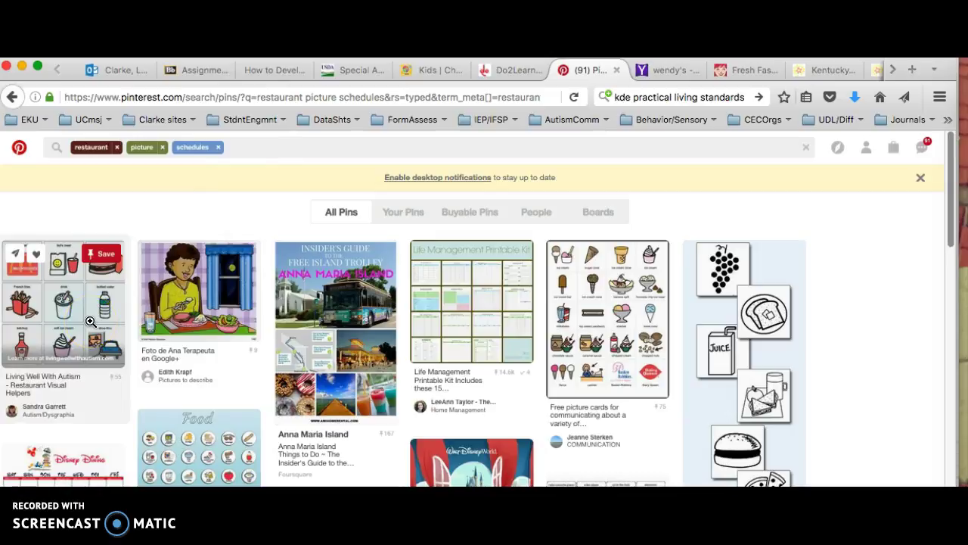
Step: Open the restaurant visual helpers pin of McDonald's picture cards and select its address
click(90, 322)
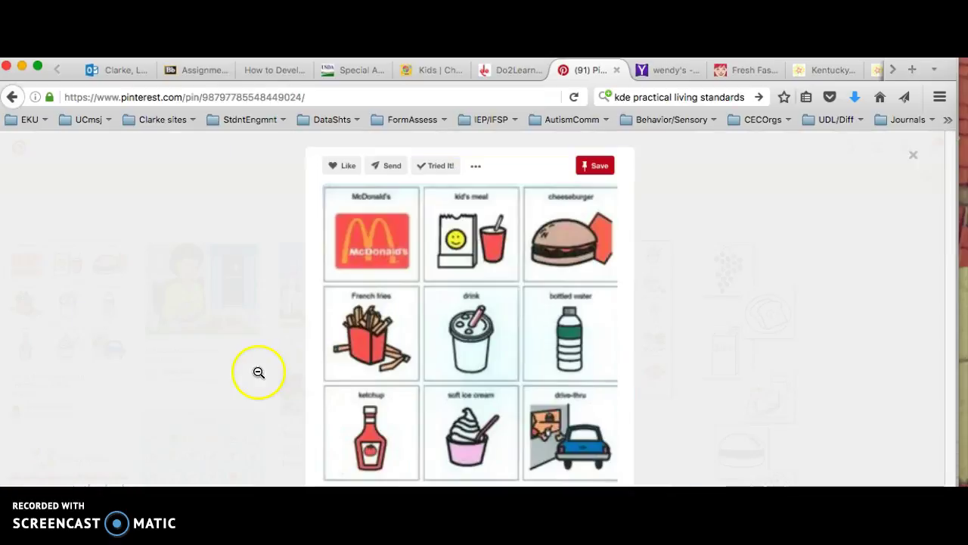
click(356, 96)
click(357, 96)
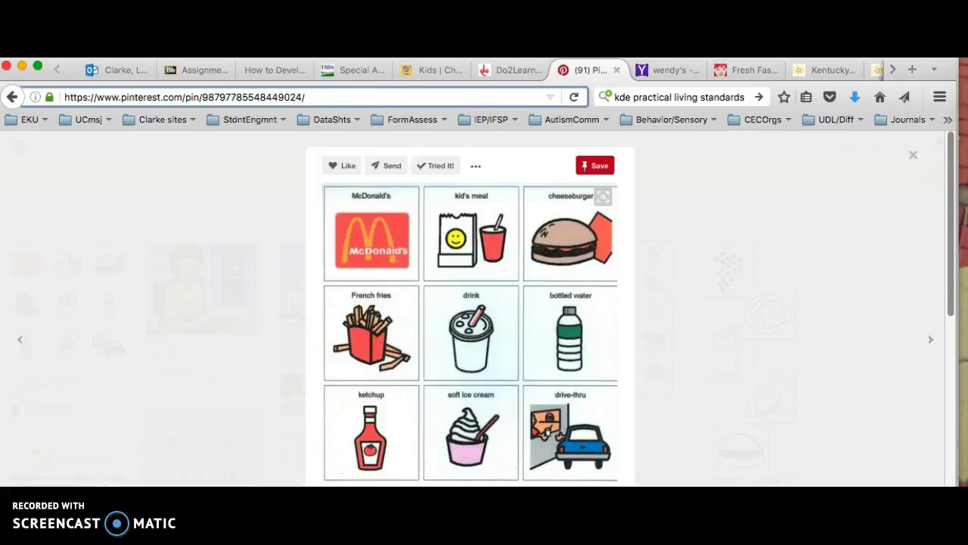
key(super+Tab)
click(541, 426)
Step: Add a 'Pinterest McD menu' resource line with a pasted link beneath it
click(577, 413)
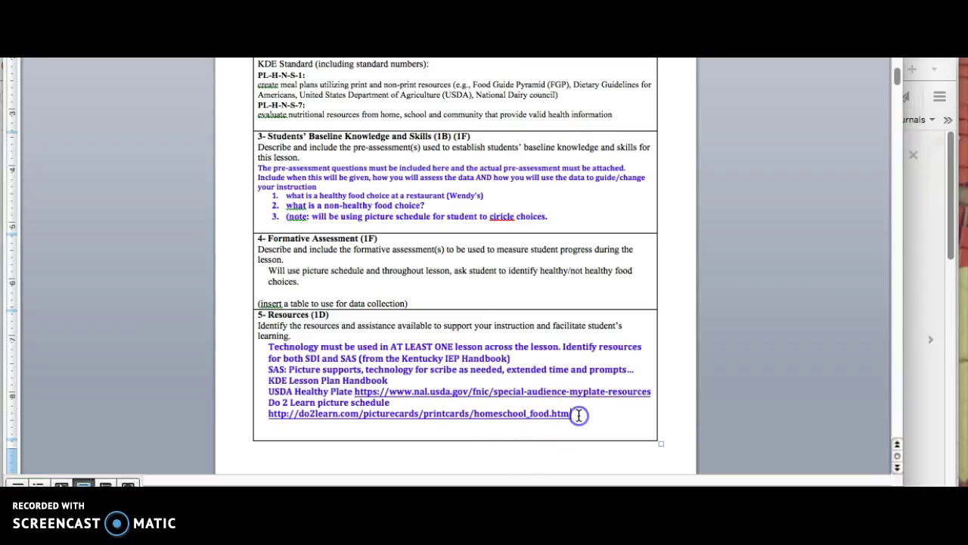
key(Return)
text(Pinte)
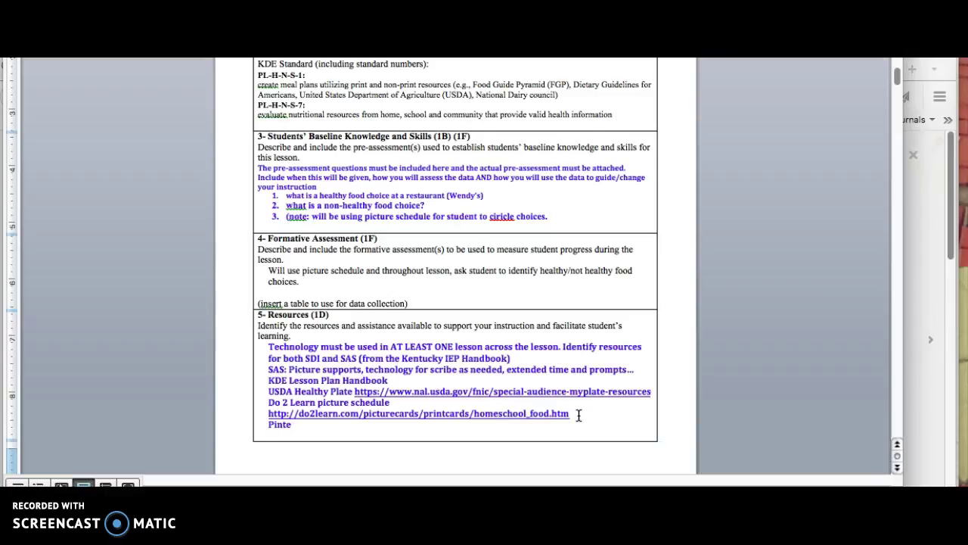
text(rnest McD menu)
key(Return)
key(ctrl+v)
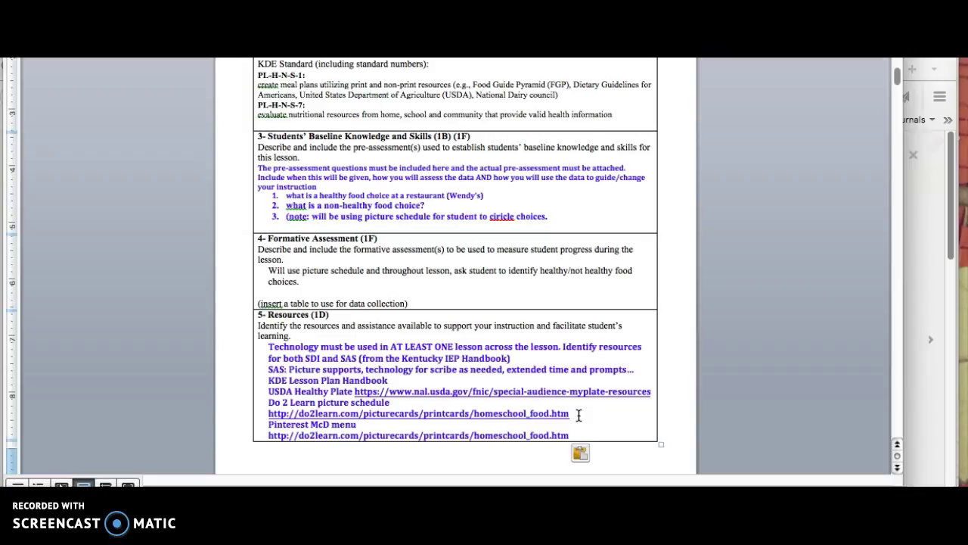
scroll(593, 399, down, 3)
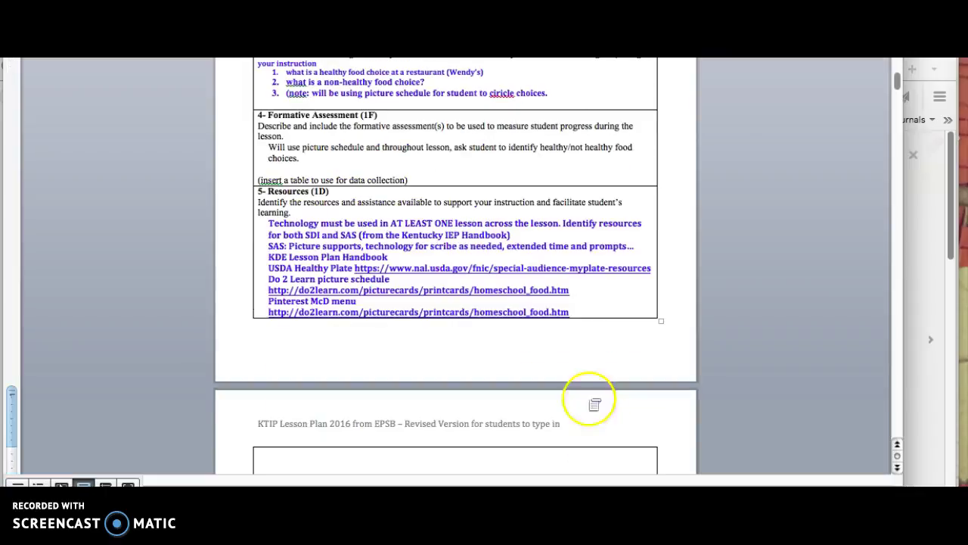
click(923, 340)
Step: Look at the Wendy's menu page, then bring up the KDE Standards/Content Areas page
click(667, 69)
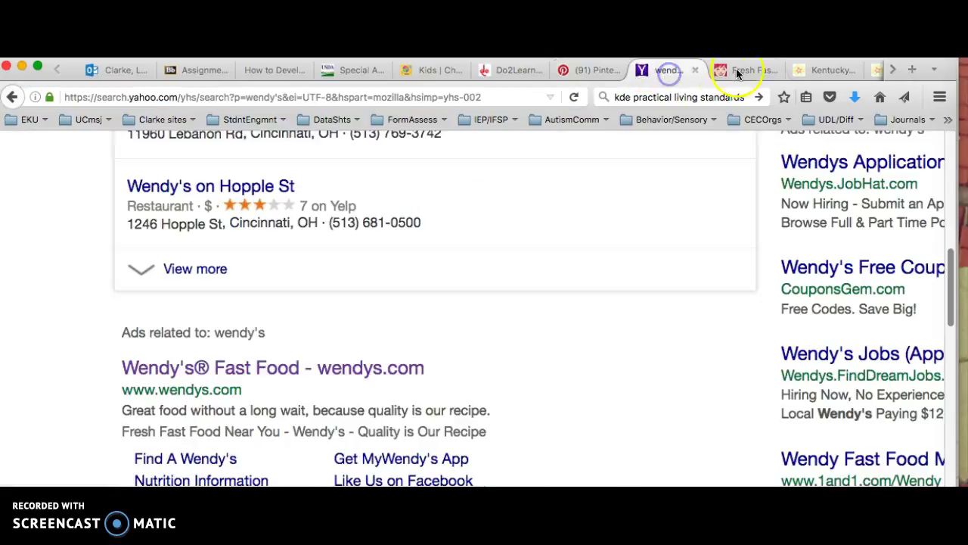
click(747, 71)
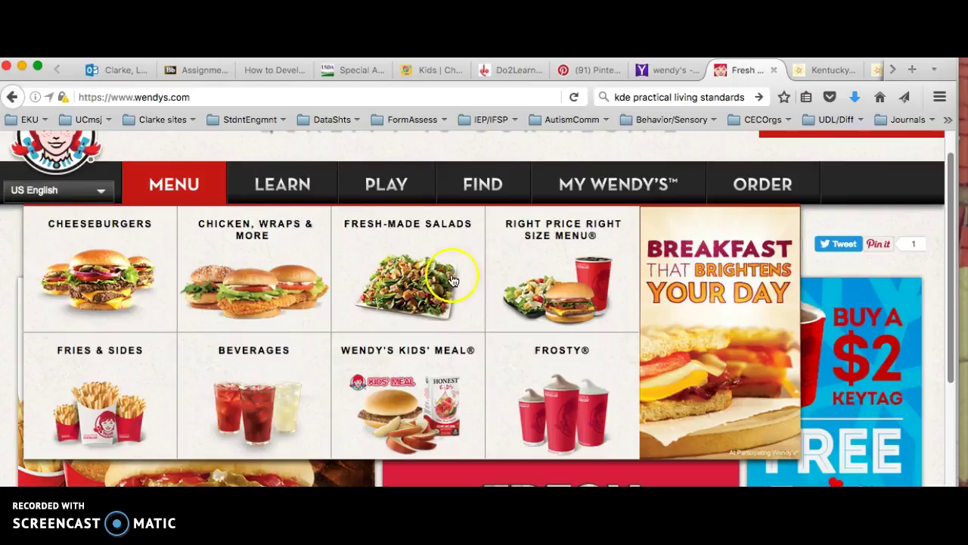
click(832, 72)
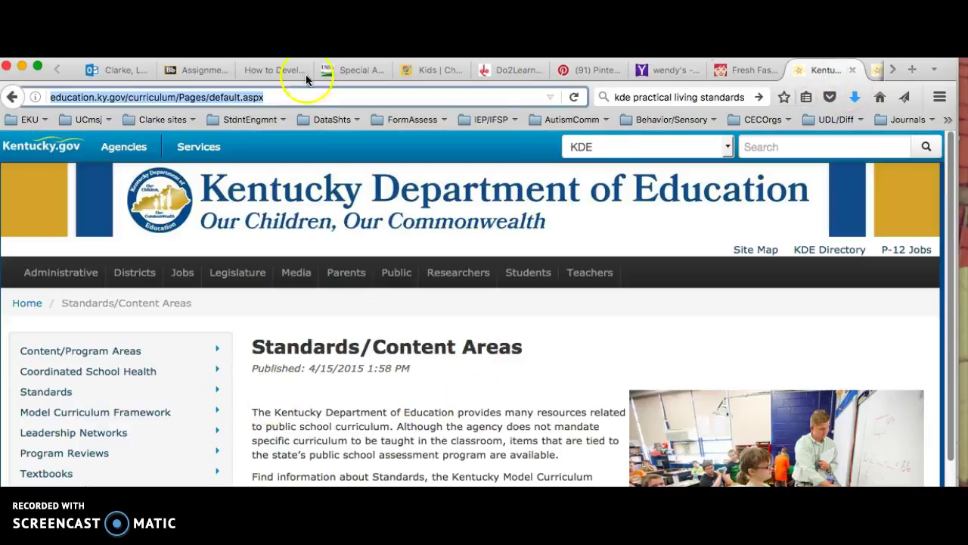
Step: Fill step 1: 'Discuss learning target – looking at healthy foods. Define healthy', using pictures and response cards
key(super+Tab)
scroll(397, 375, down, 10)
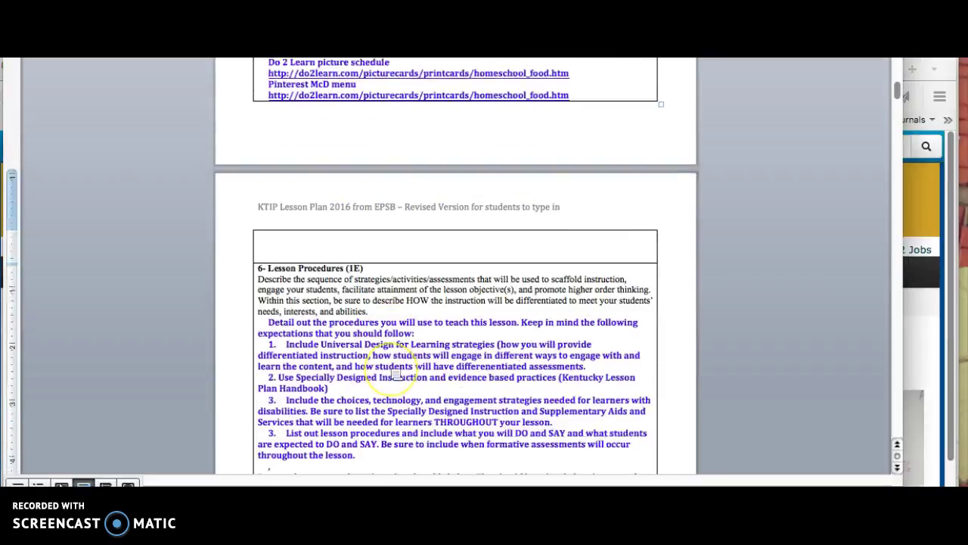
scroll(382, 376, down, 3)
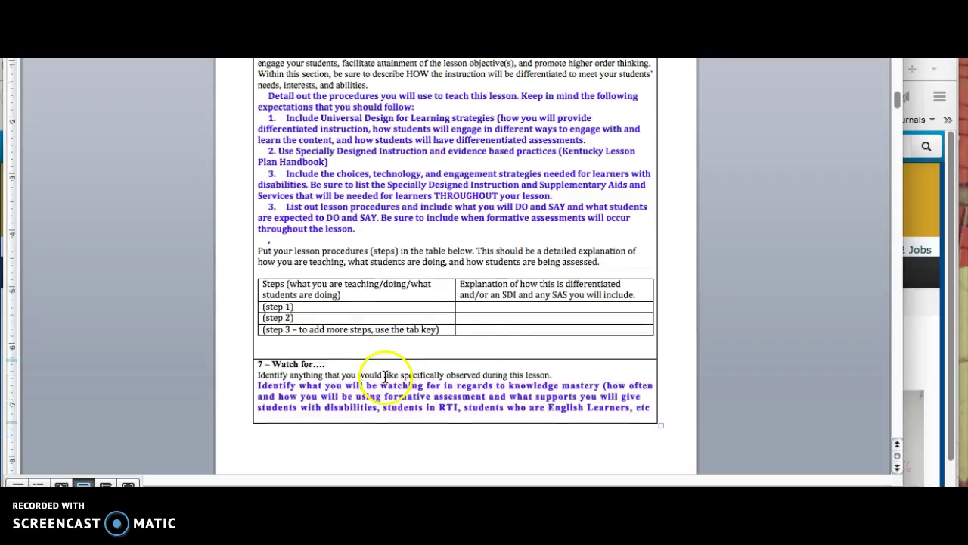
click(382, 307)
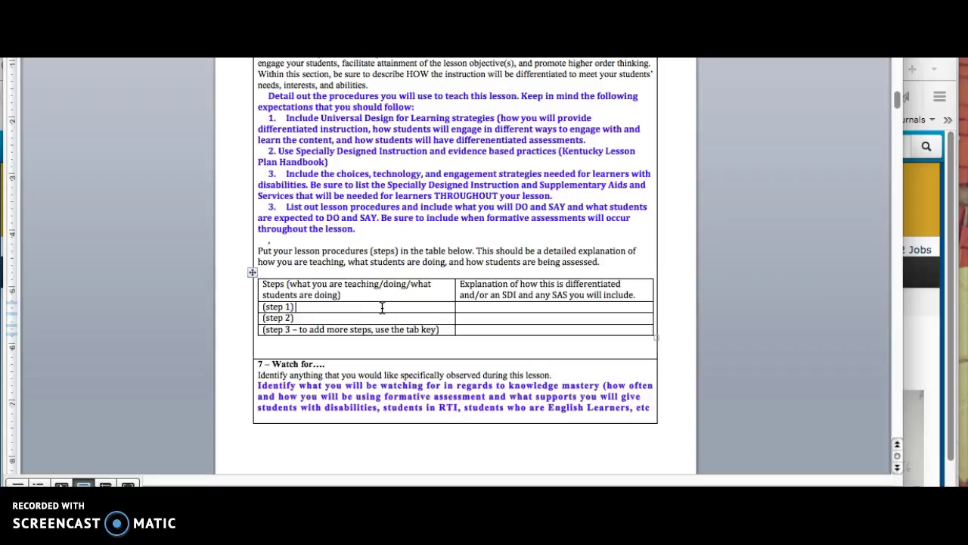
text(Discuss learning target -)
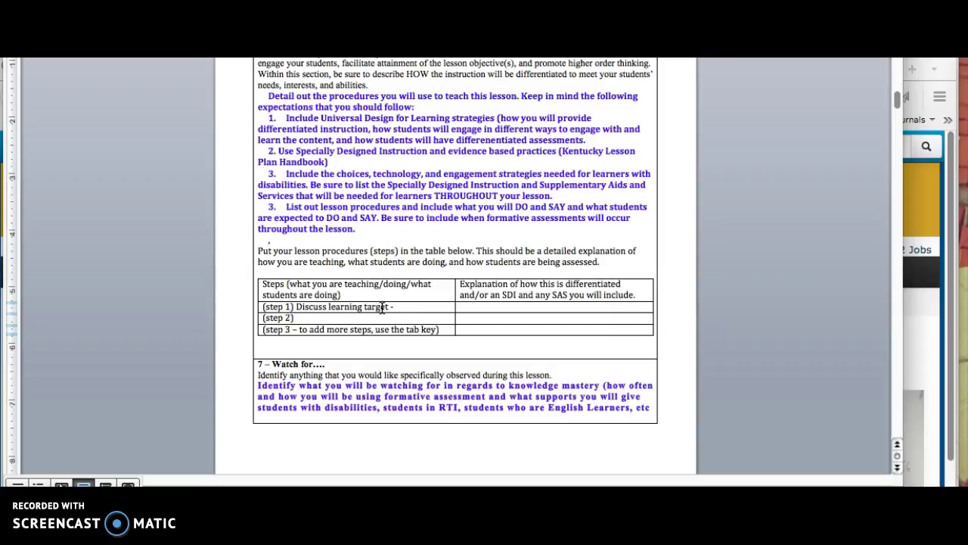
text( 1ooking at health fo)
key(Left)
key(Left)
key(Left)
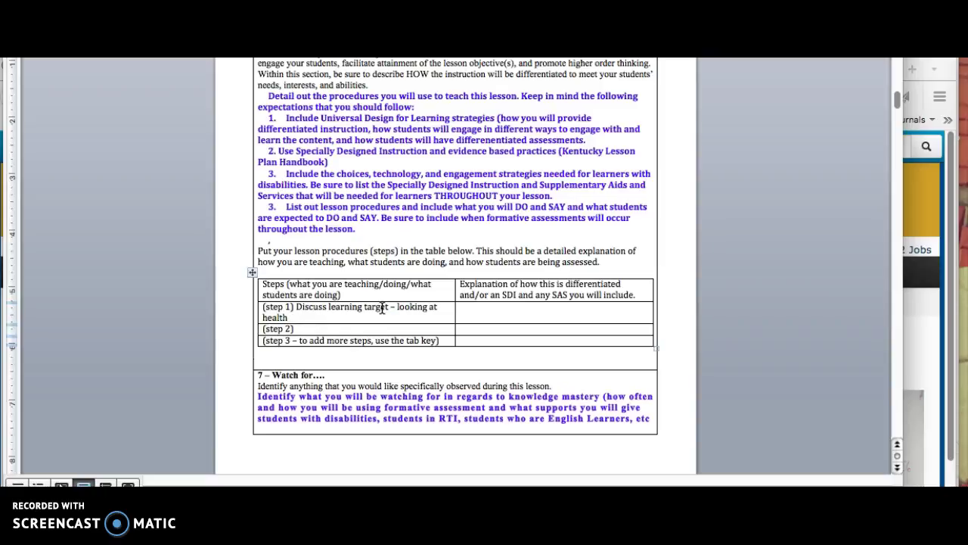
text(y foods. Define)
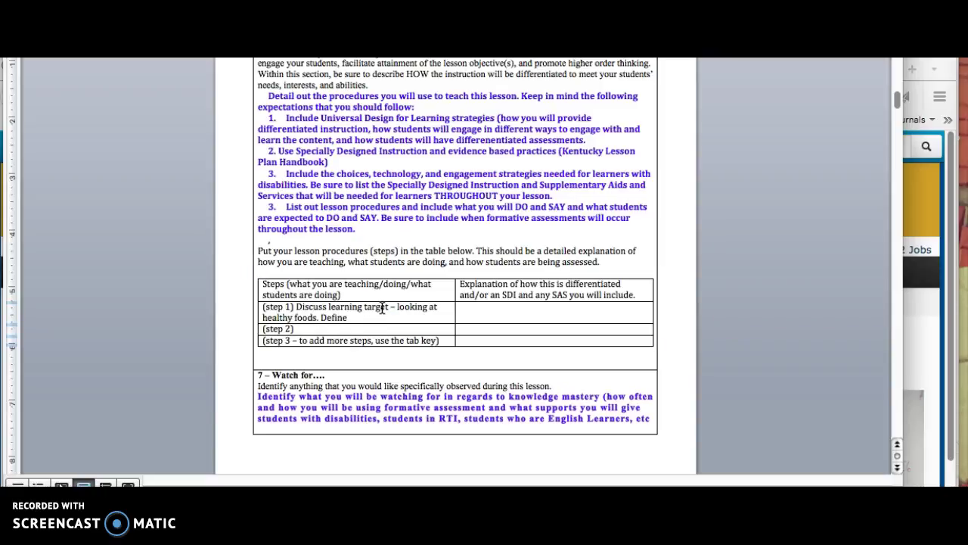
text( healthy)
text(Use pic)
text(tures,)
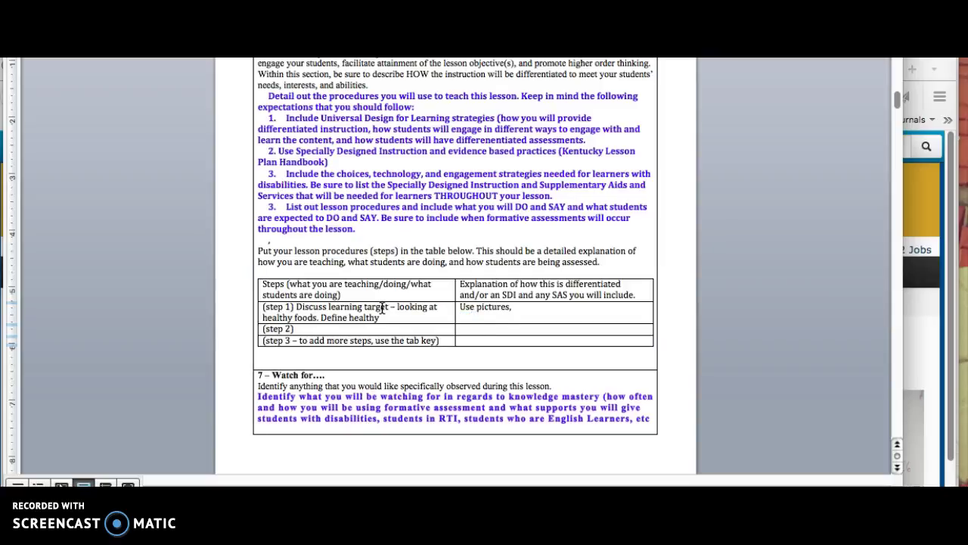
text( use responses cards....)
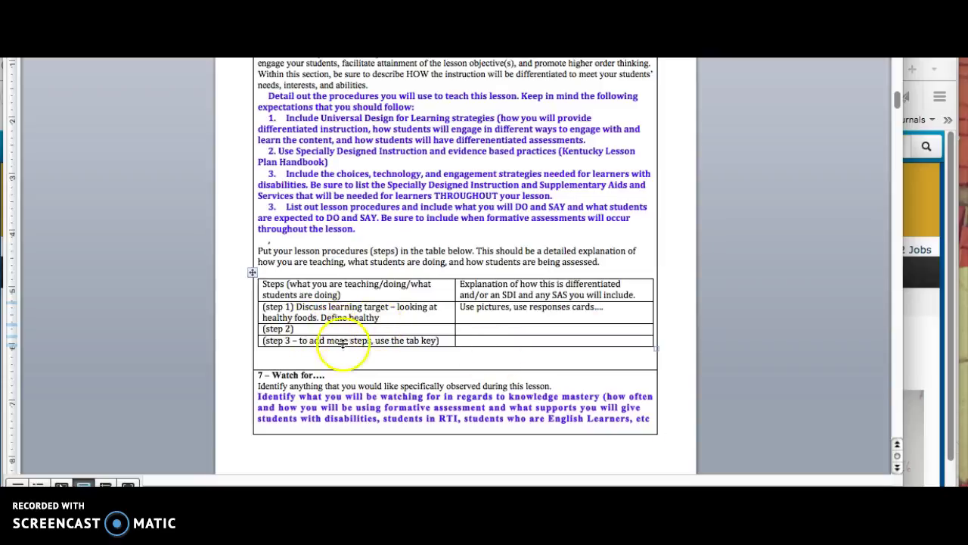
scroll(350, 341, down, 10)
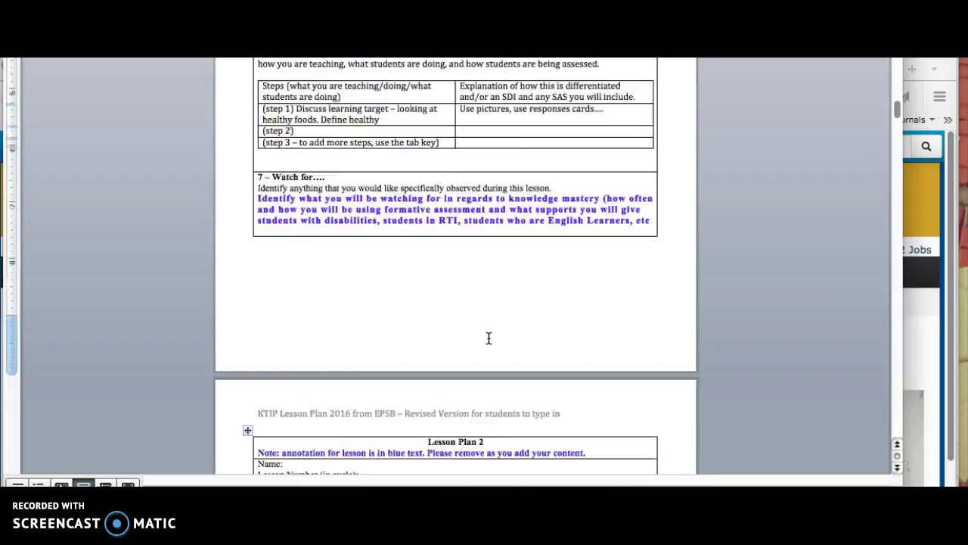
scroll(488, 338, up, 5)
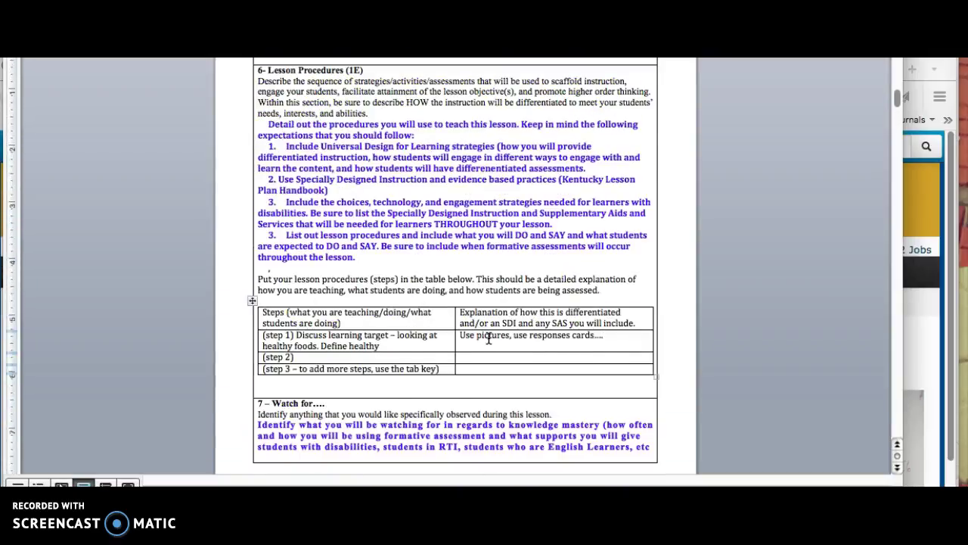
scroll(489, 338, up, 20)
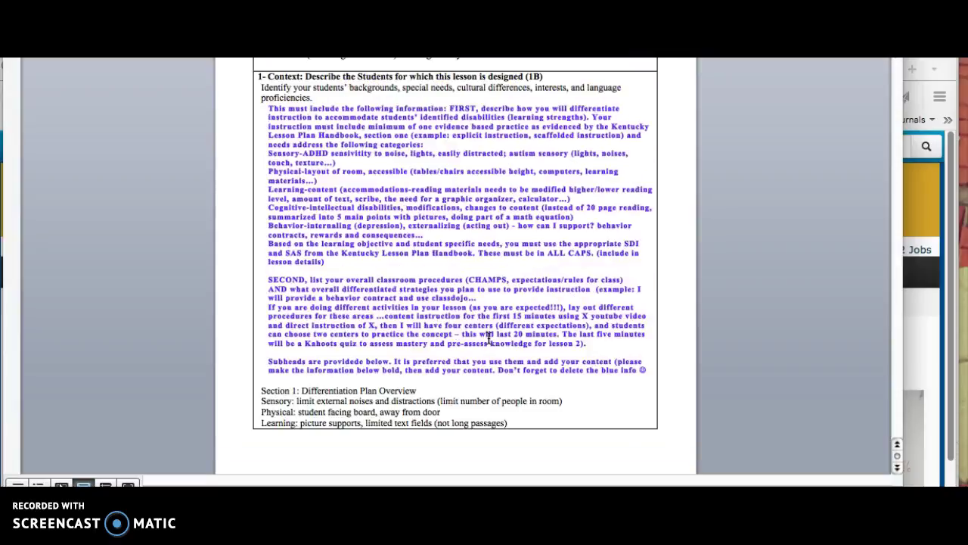
scroll(489, 338, up, 4)
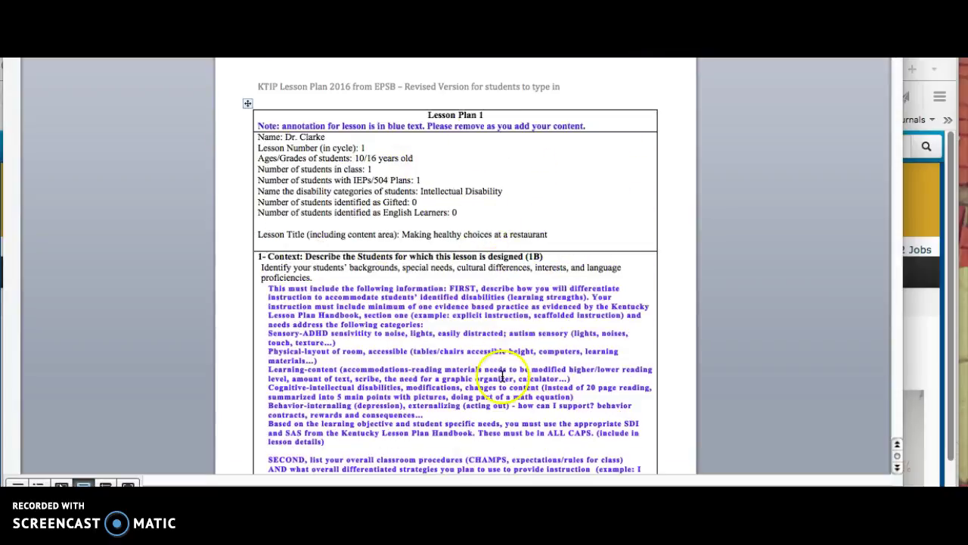
scroll(502, 376, down, 2)
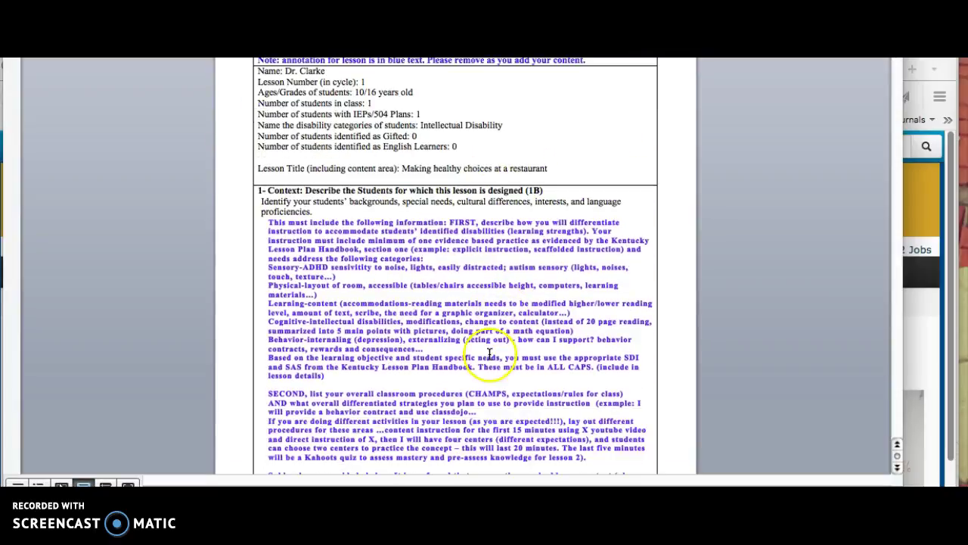
scroll(492, 347, down, 15)
scroll(489, 354, down, 10)
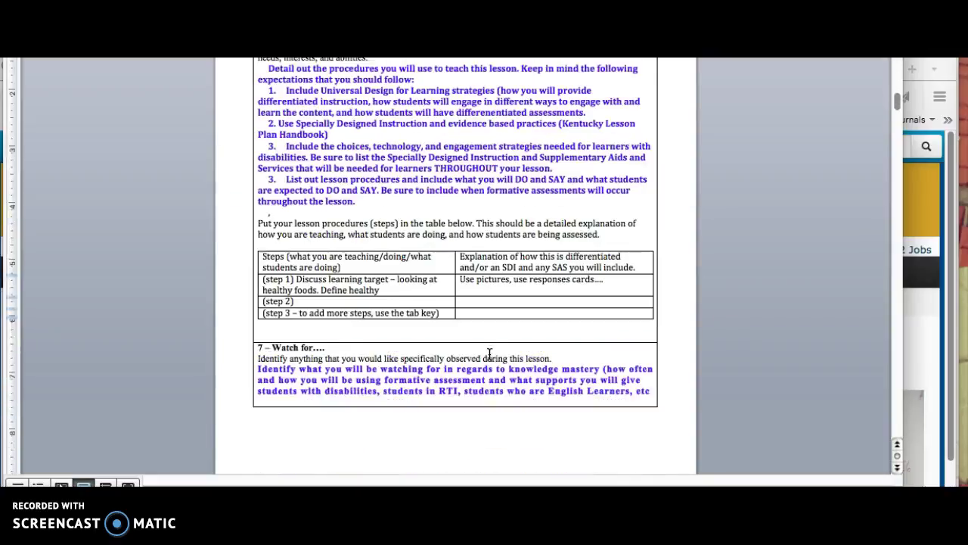
scroll(490, 354, down, 3)
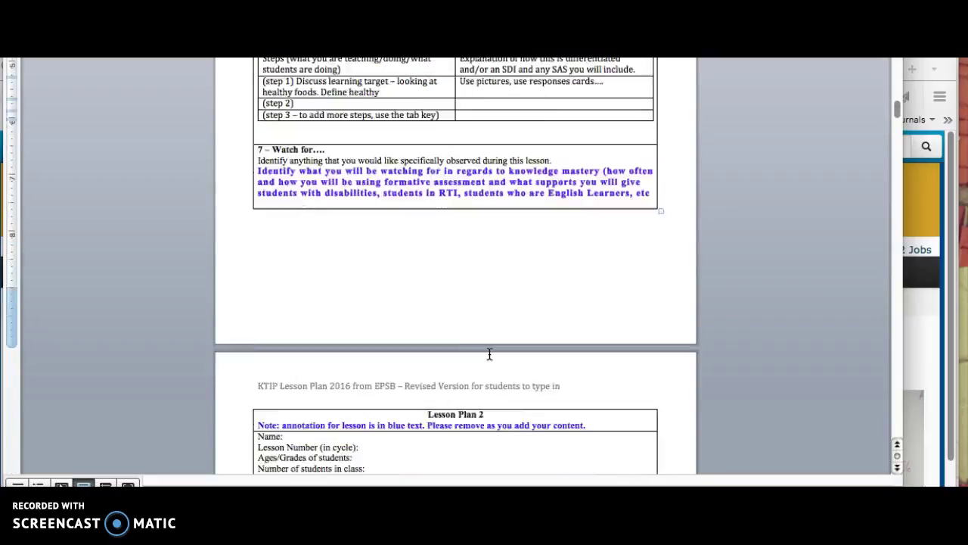
scroll(489, 354, up, 4)
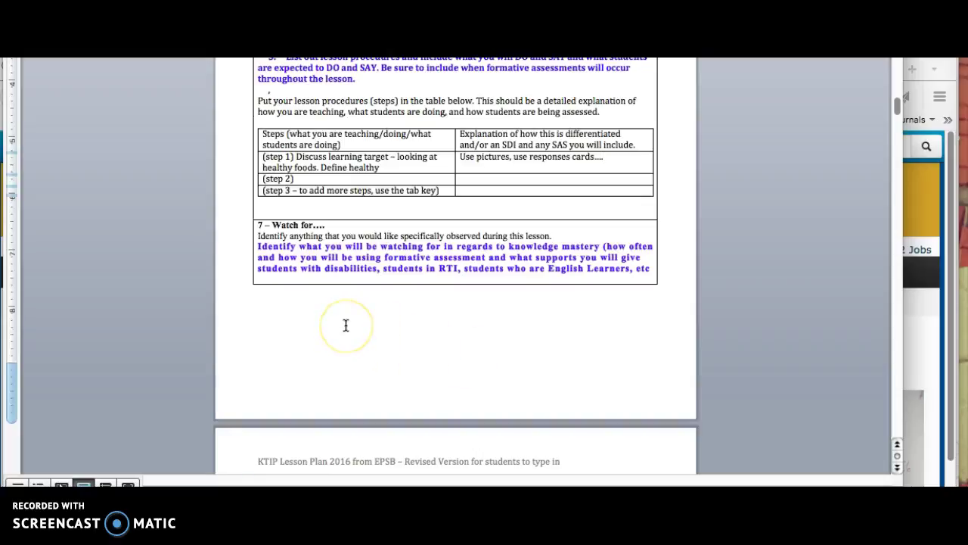
scroll(346, 325, down, 4)
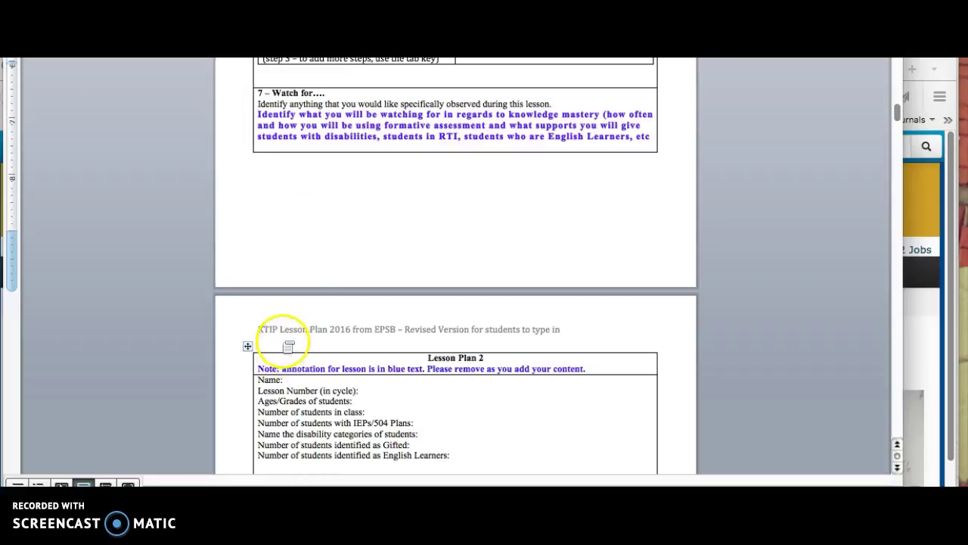
Step: Delete the Lesson Plan 2 and 3 tables and the blank page left behind
click(247, 346)
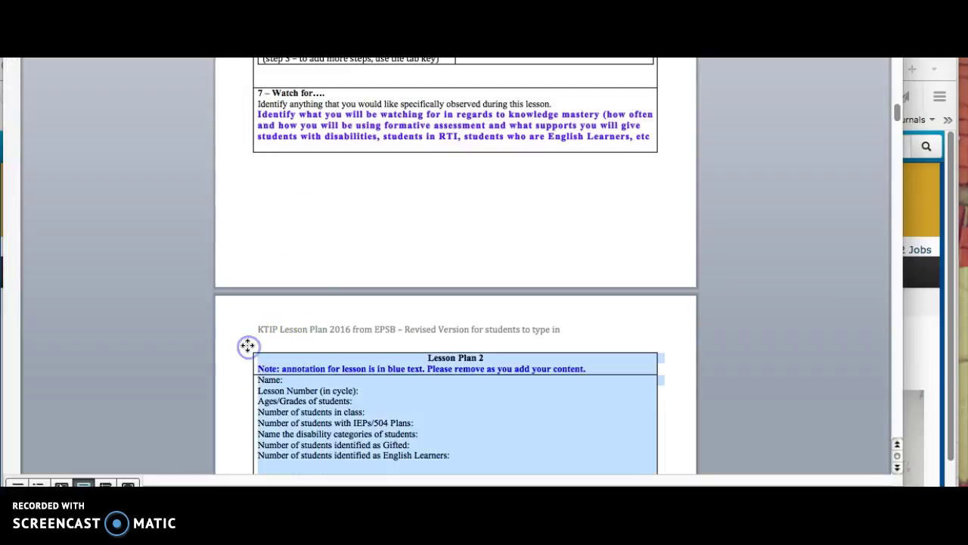
key(BackSpace)
scroll(310, 398, down, 5)
scroll(310, 398, up, 2)
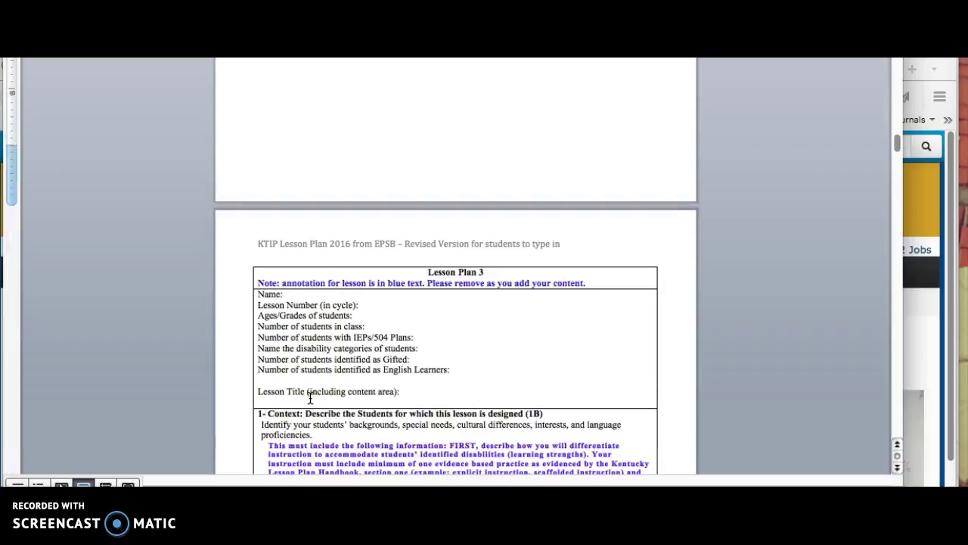
click(247, 260)
key(BackSpace)
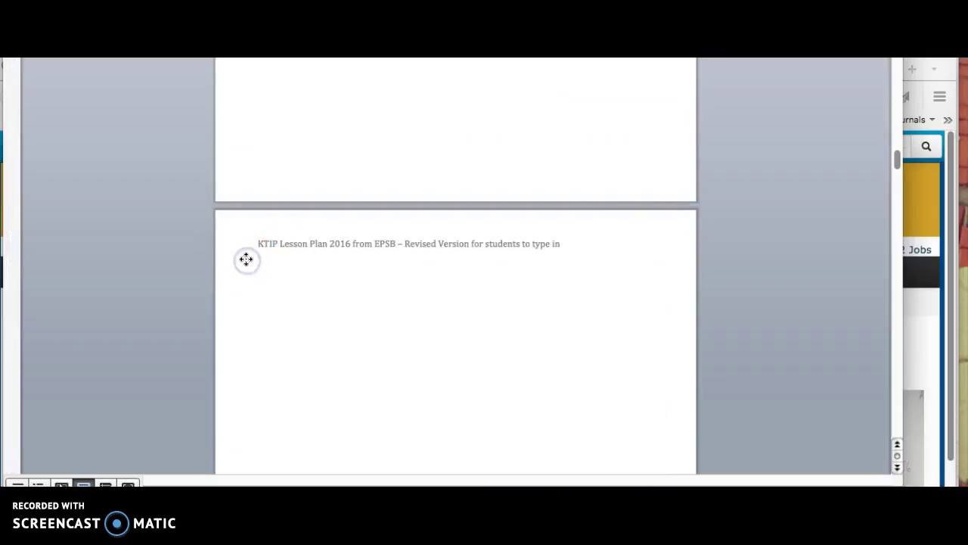
click(246, 275)
key(BackSpace)
Step: Delete the Lesson Plan 4 and 5 tables, clearing the leftover empty page
scroll(246, 275, down, 4)
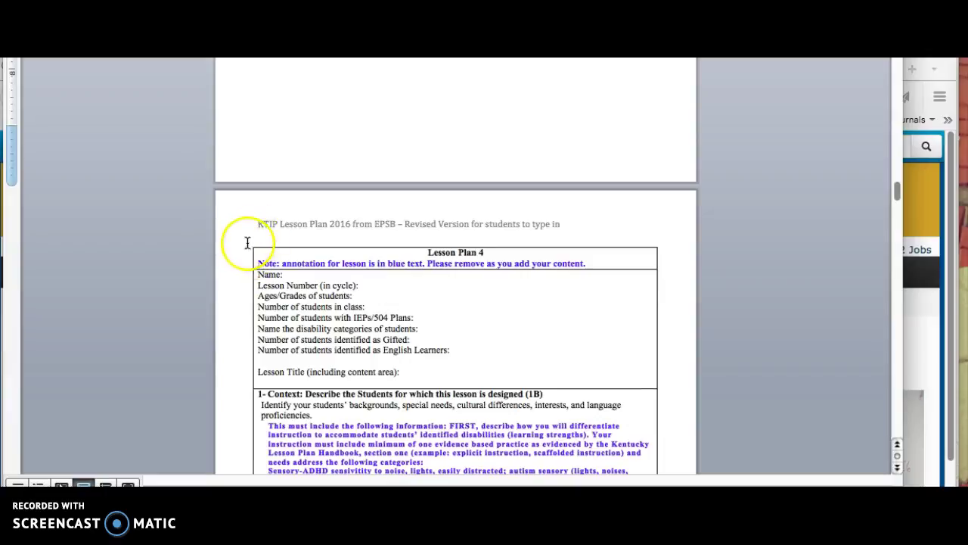
click(246, 242)
key(BackSpace)
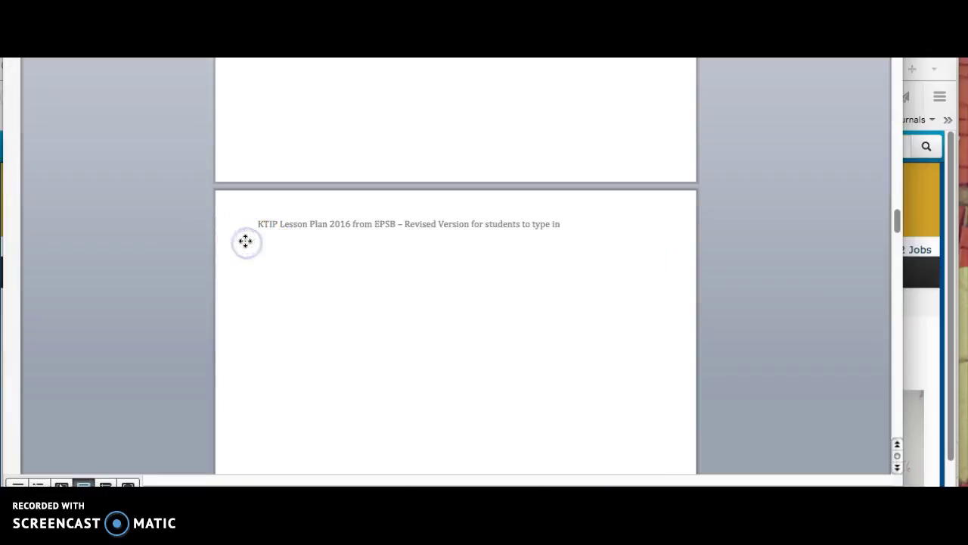
click(268, 320)
key(BackSpace)
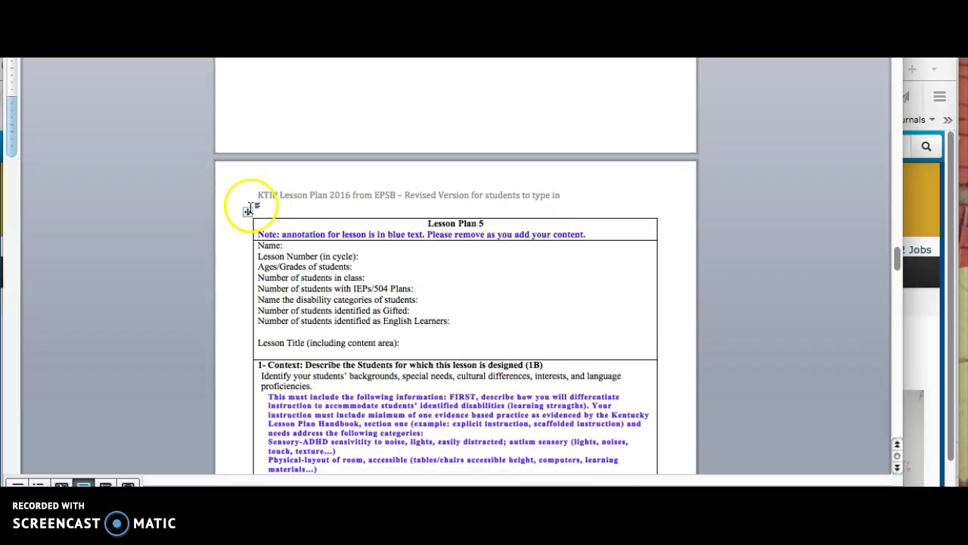
click(245, 211)
key(BackSpace)
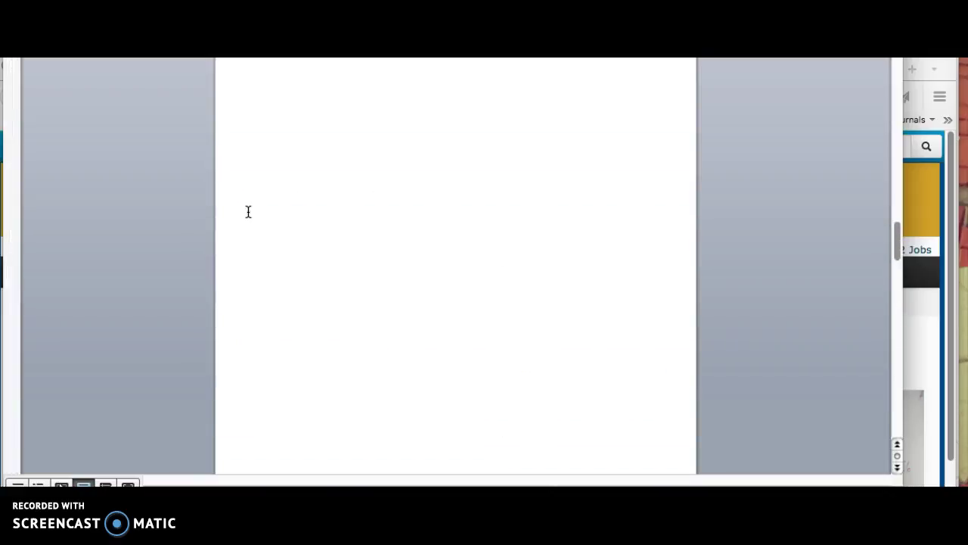
click(322, 189)
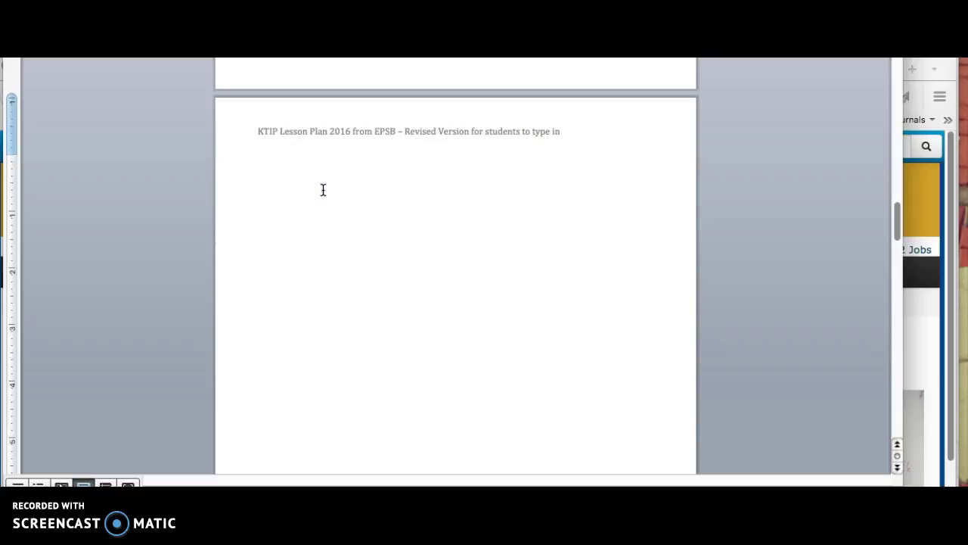